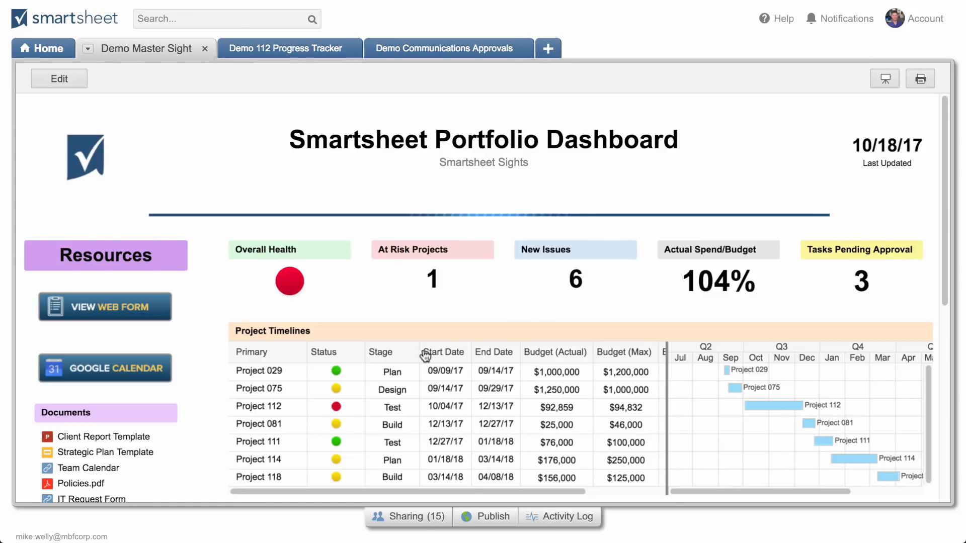
Open the dashboard for editing and inspect the source sheet behind the Project 112 metric widget, leaving the widget's data as is
scroll(433, 356, down, 2)
scroll(434, 356, down, 1)
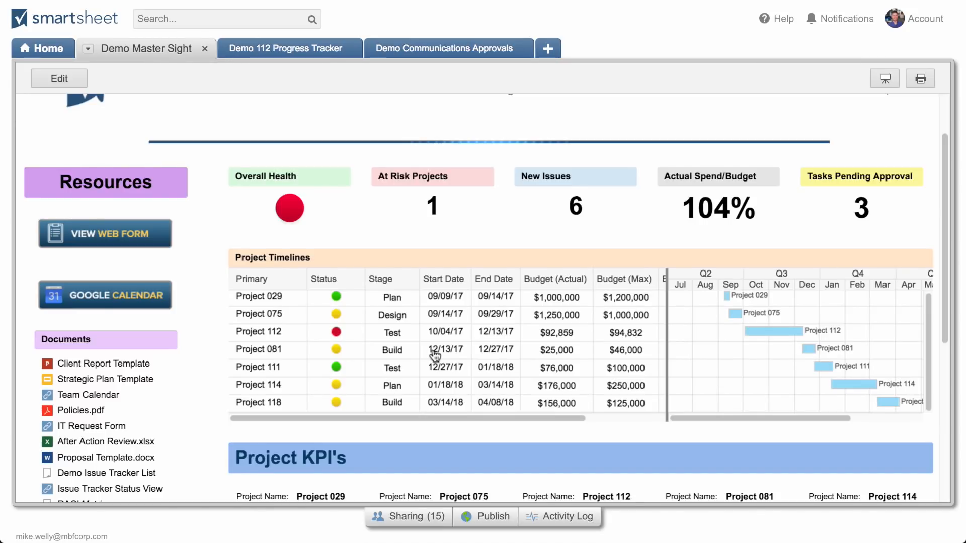
scroll(435, 356, down, 7)
scroll(435, 357, down, 2)
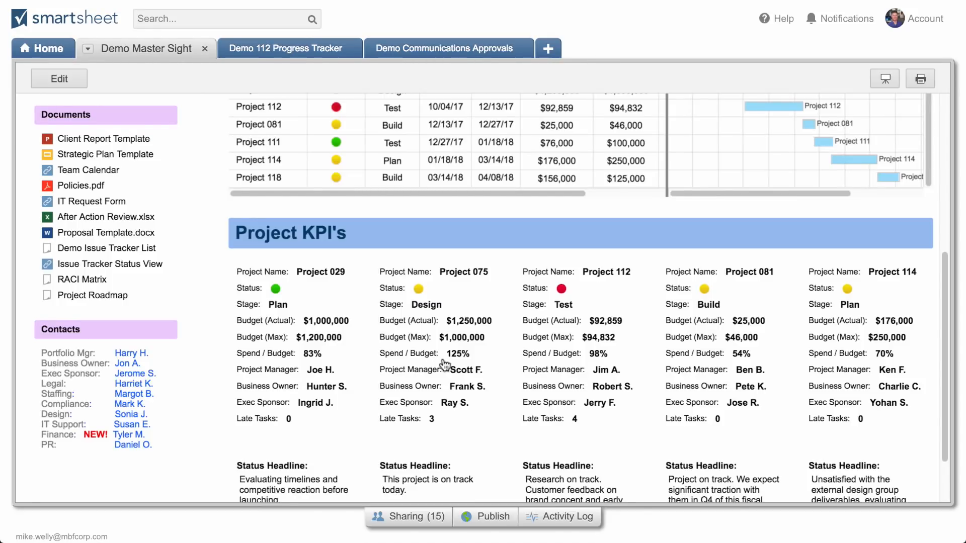
click(72, 78)
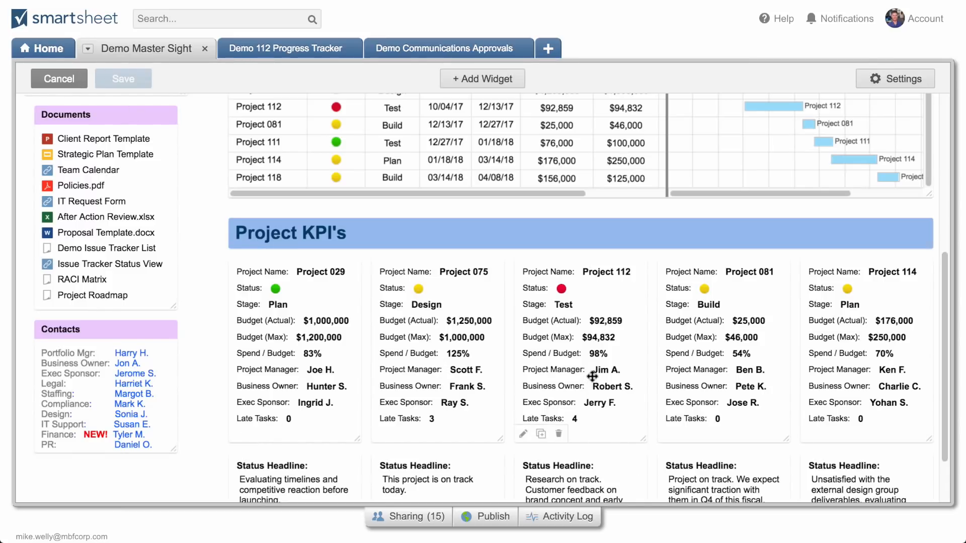
double_click(621, 397)
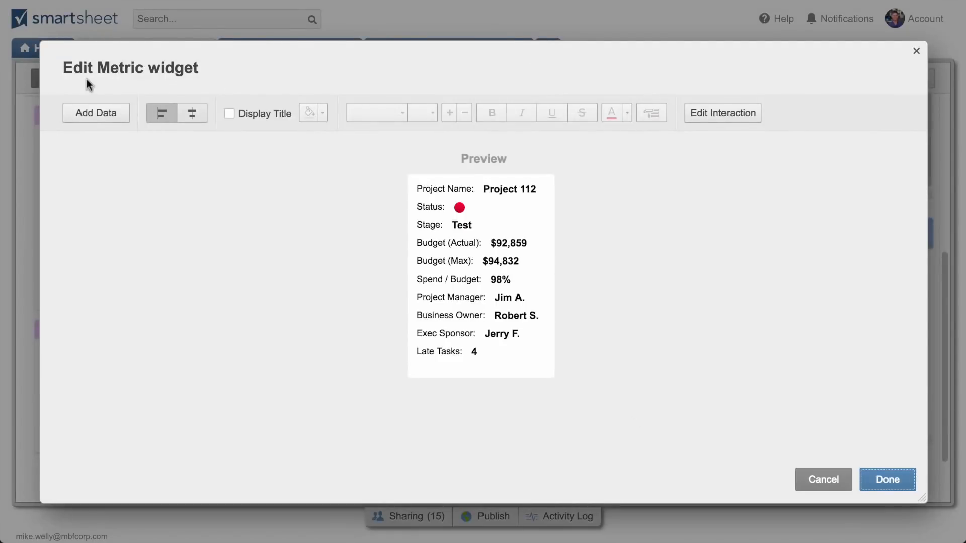
click(94, 106)
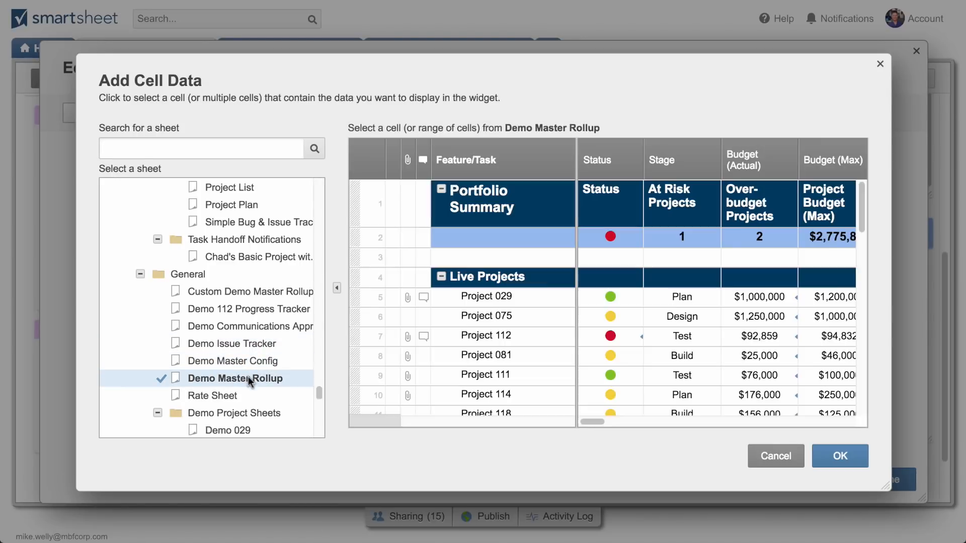
click(780, 457)
click(818, 478)
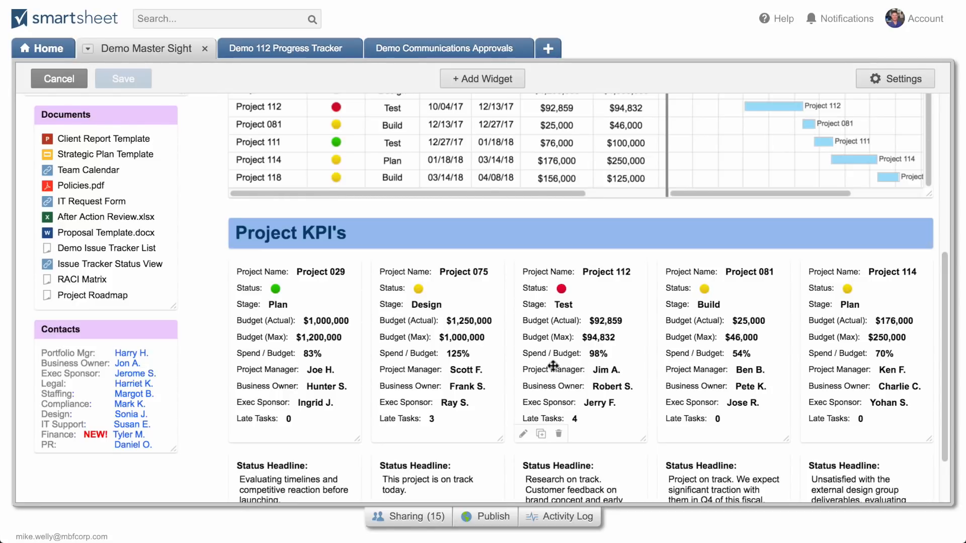
Look over the editable dashboard and leave edit mode without saving
scroll(548, 365, down, 1)
scroll(547, 365, up, 5)
scroll(548, 370, up, 4)
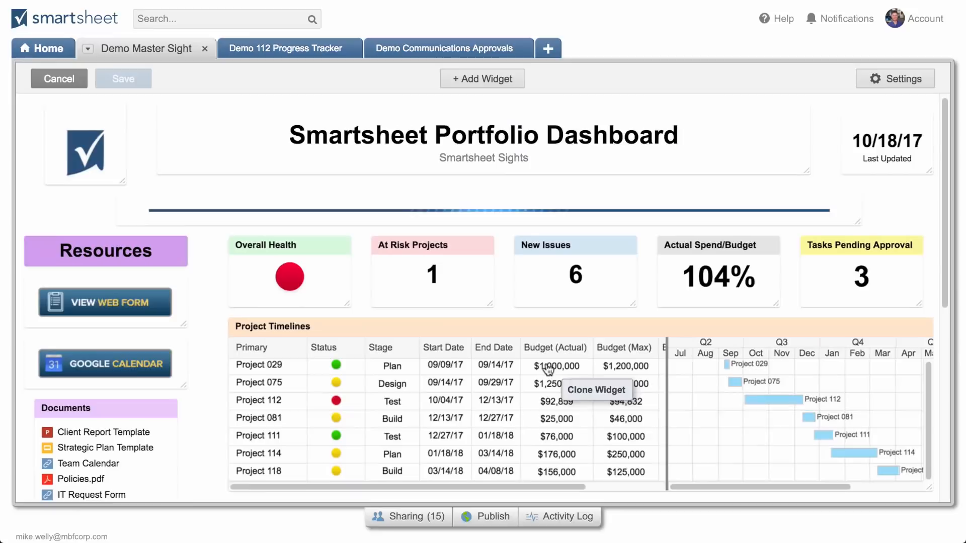
click(38, 81)
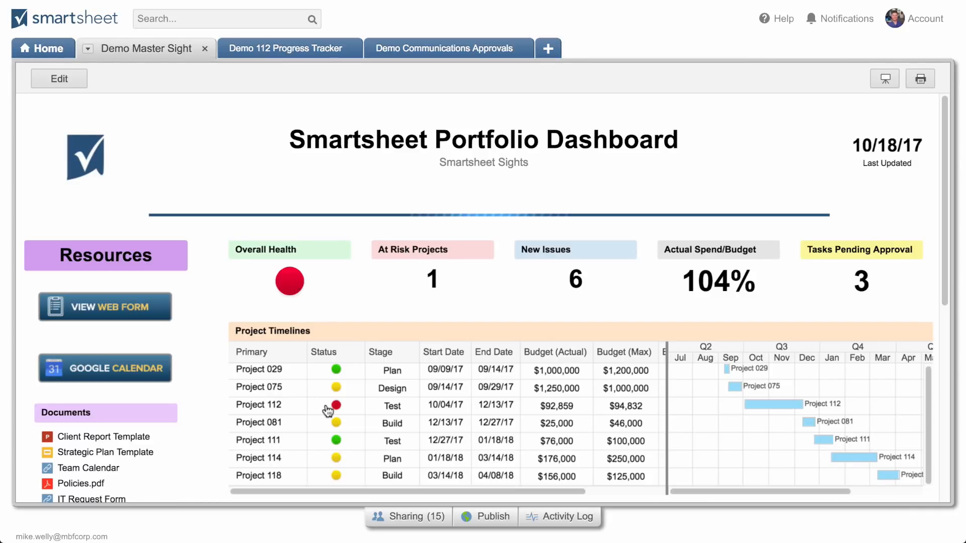
Open the Demo 112 Progress Tracker sheet through the Project 112 widget in the Project KPI's section
scroll(326, 407, up, 1)
scroll(327, 411, down, 6)
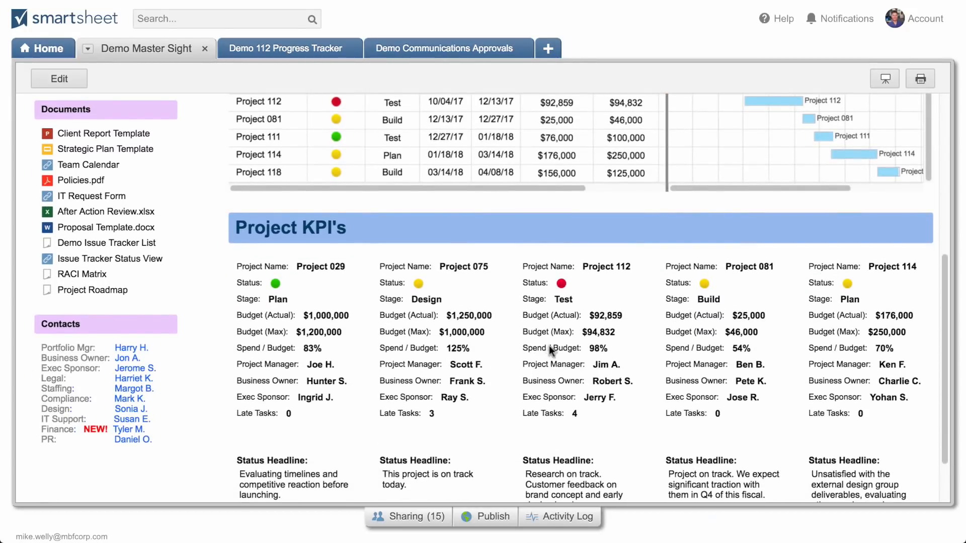
click(548, 346)
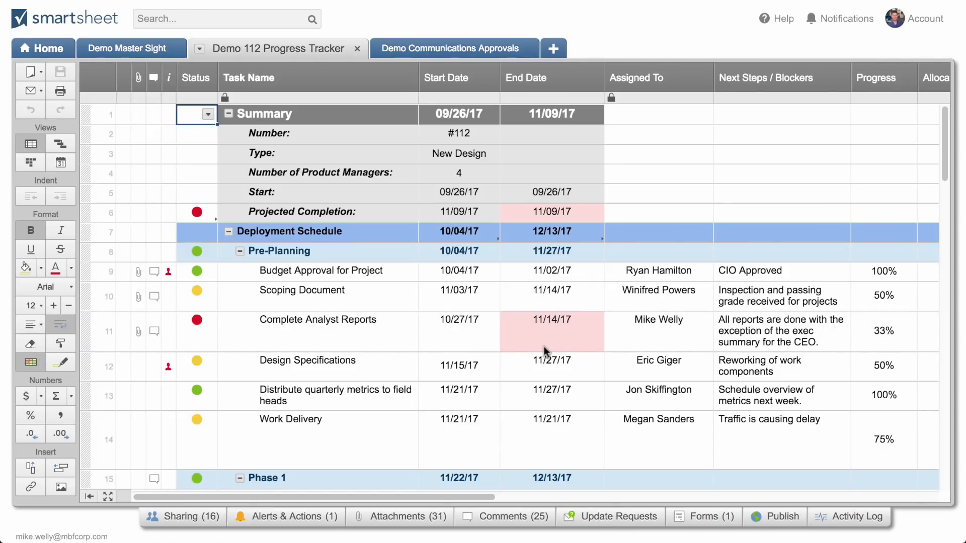
Examine the status, end date and comment thread of the Complete Analyst Reports task in row 11
click(207, 340)
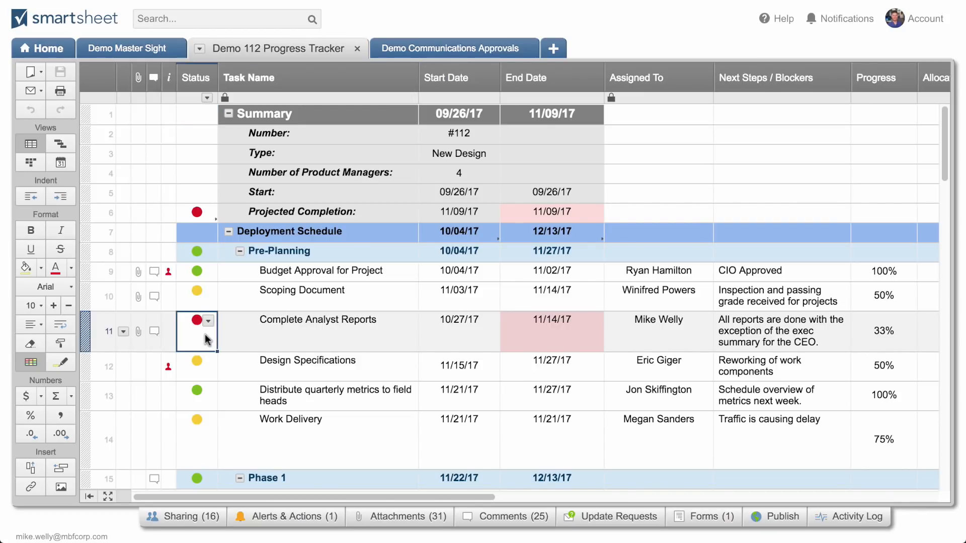
click(514, 329)
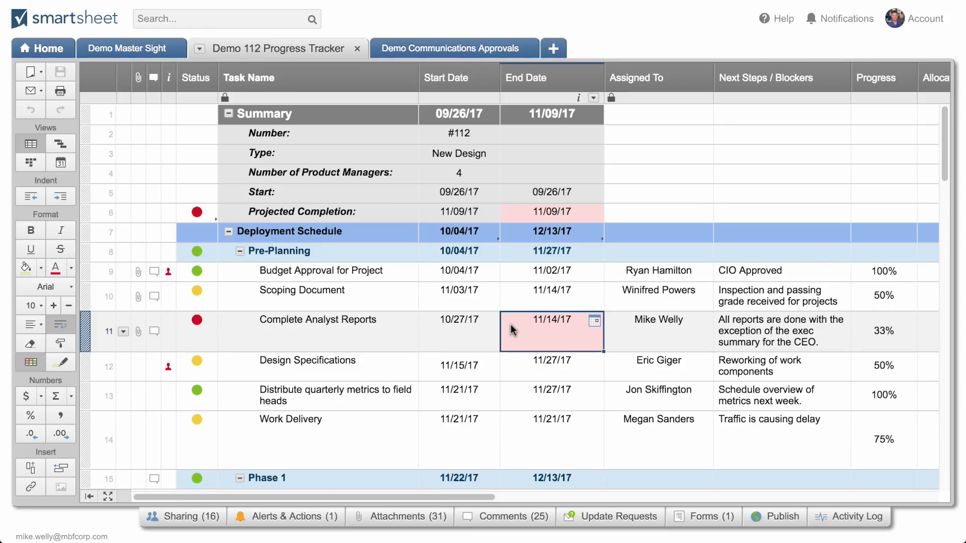
click(204, 334)
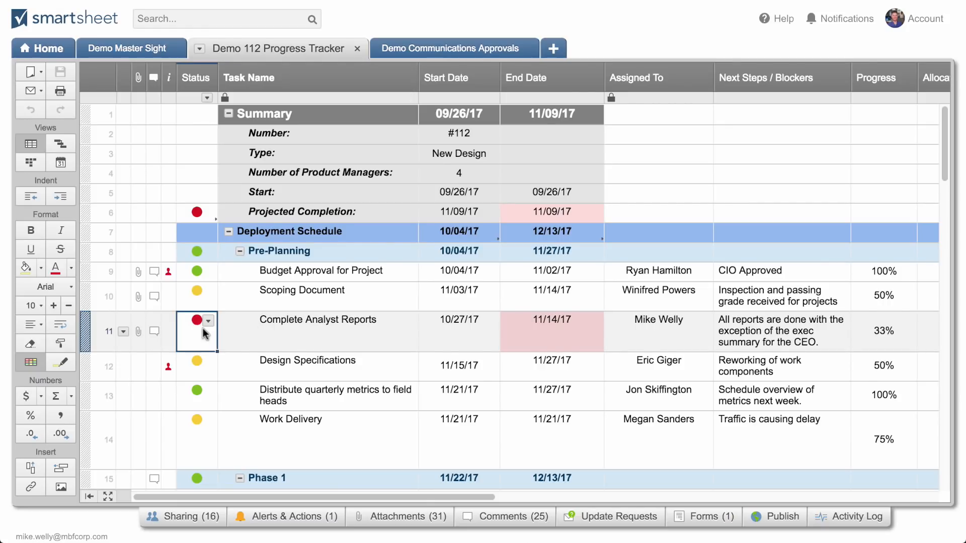
click(154, 332)
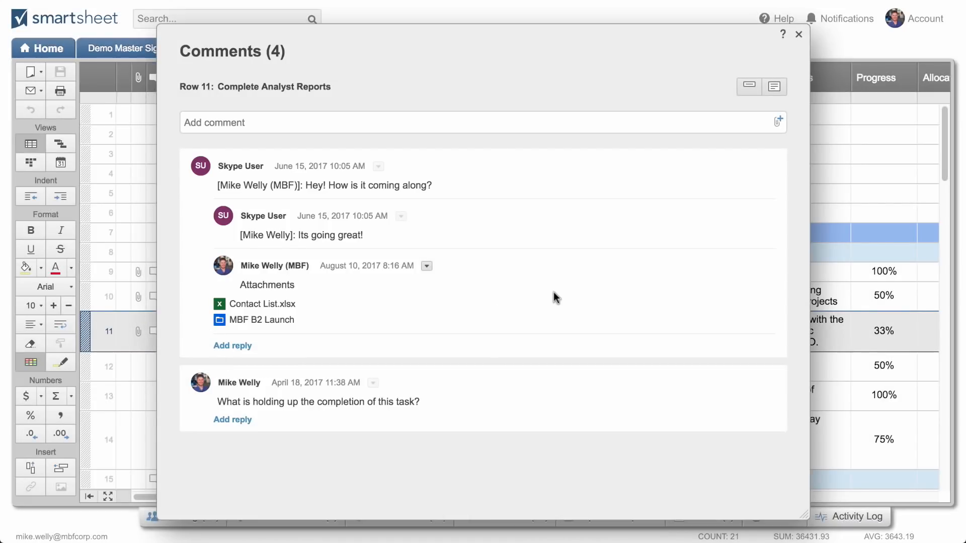
click(798, 34)
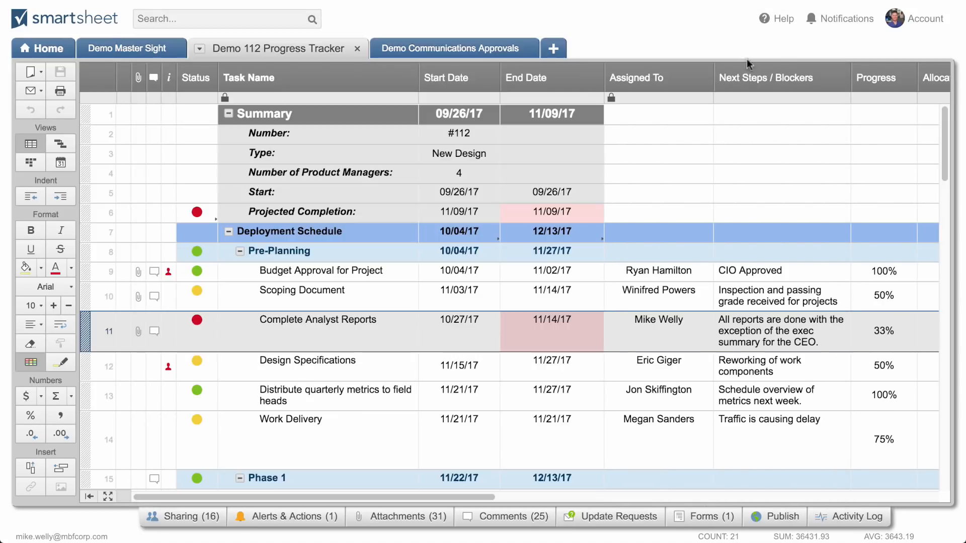
Review row 11's attachments, including the available attachment sources and the version history of AIA_LOGO_1443x984.png
click(139, 331)
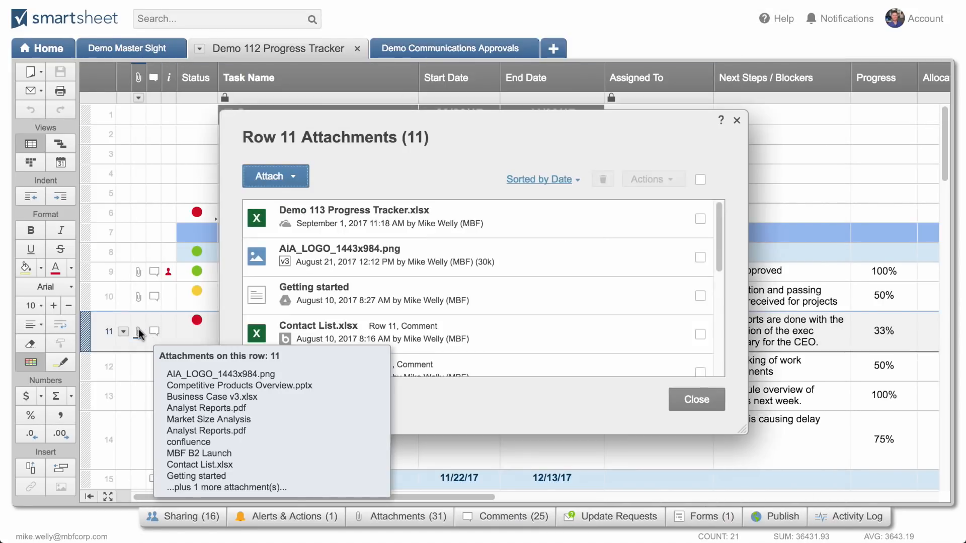
click(293, 179)
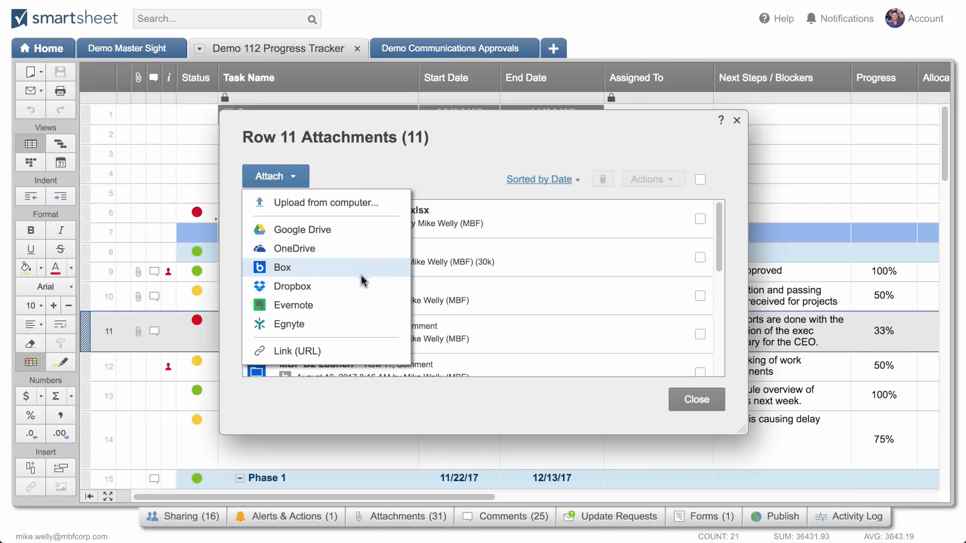
click(374, 203)
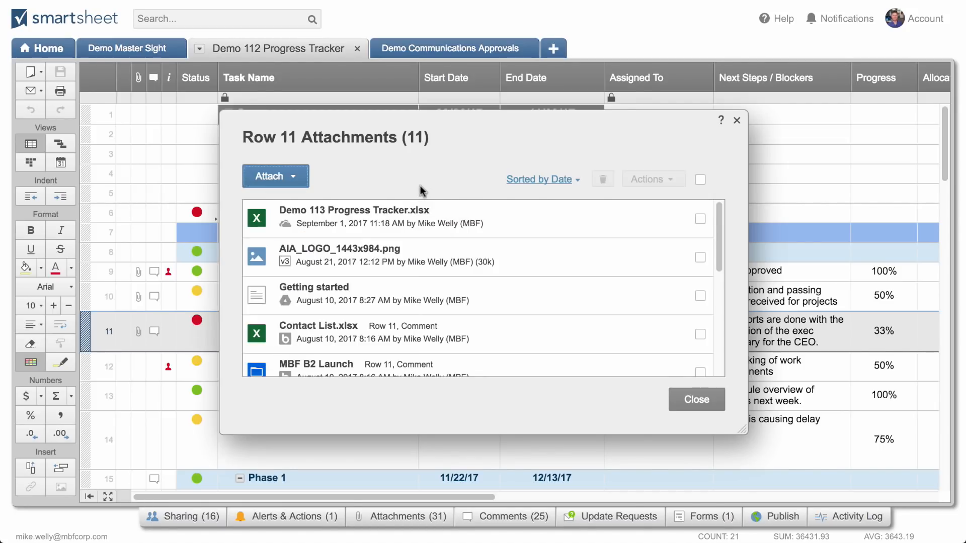
click(284, 261)
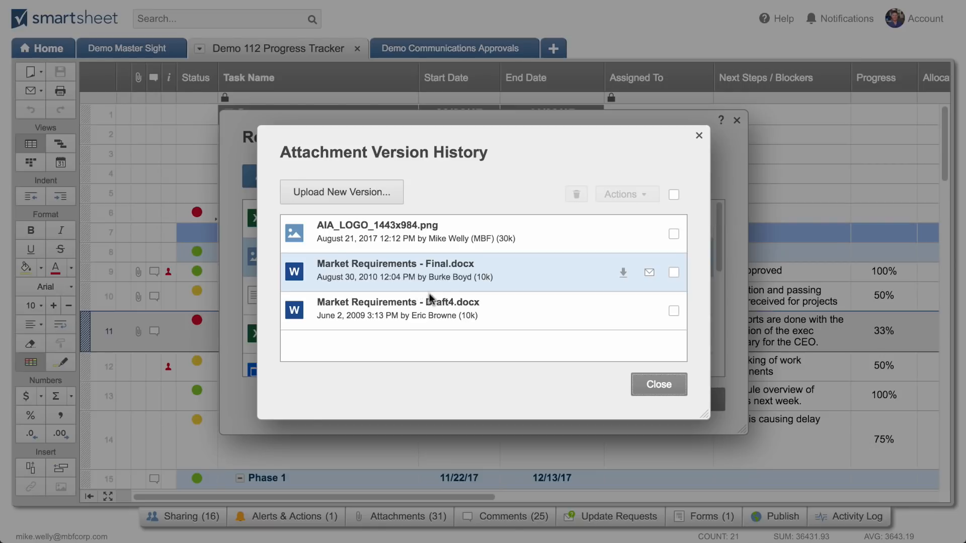
click(654, 382)
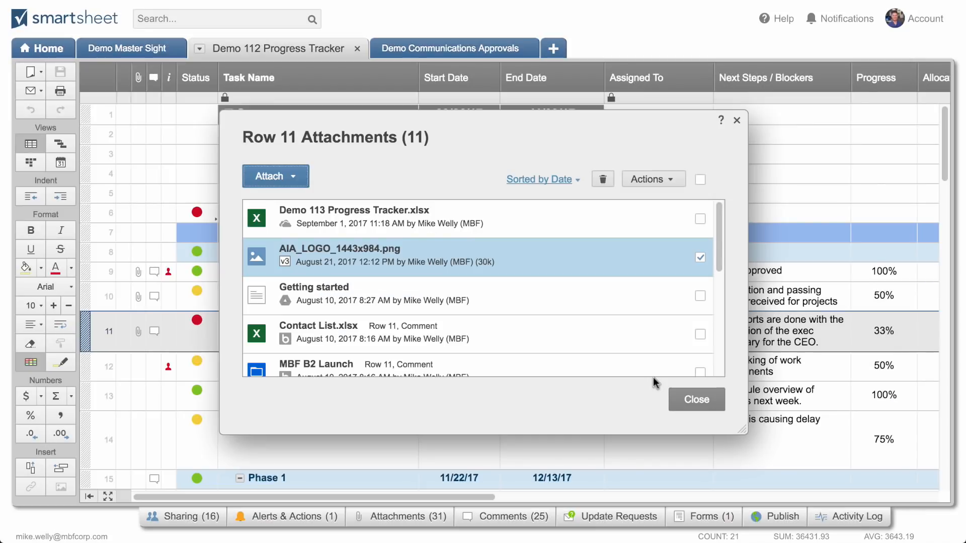
click(696, 401)
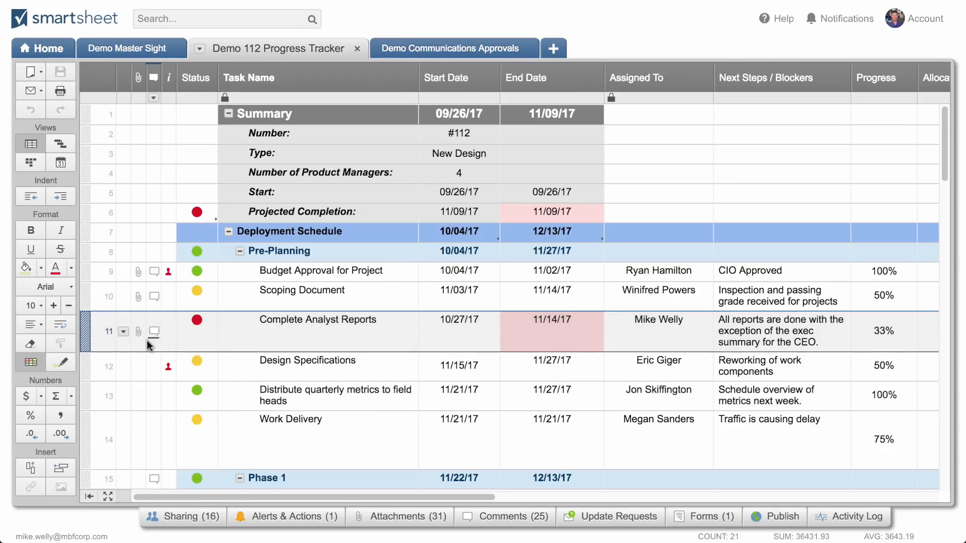
Select the Complete Analyst Reports row and examine its remaining columns, from Allocation through Predecessors
click(86, 332)
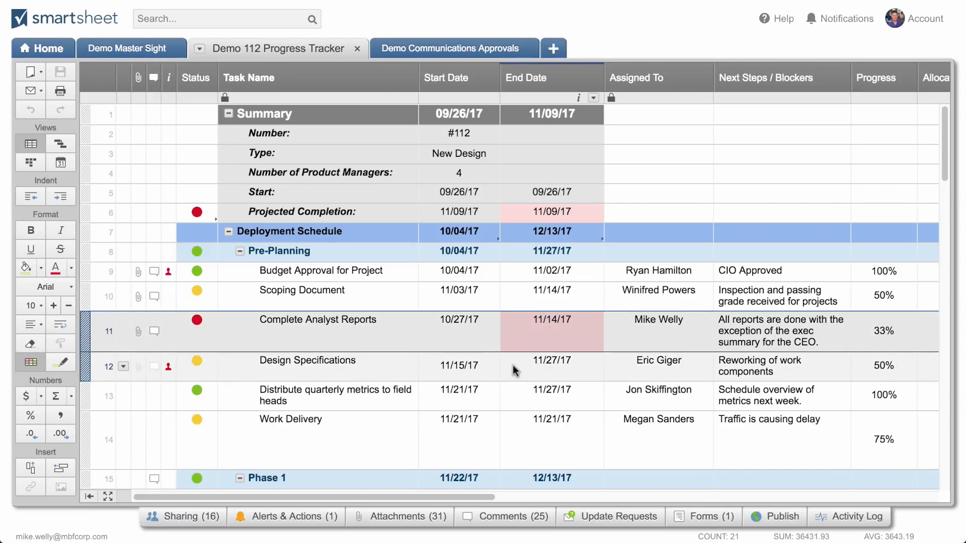
drag(468, 497, 826, 495)
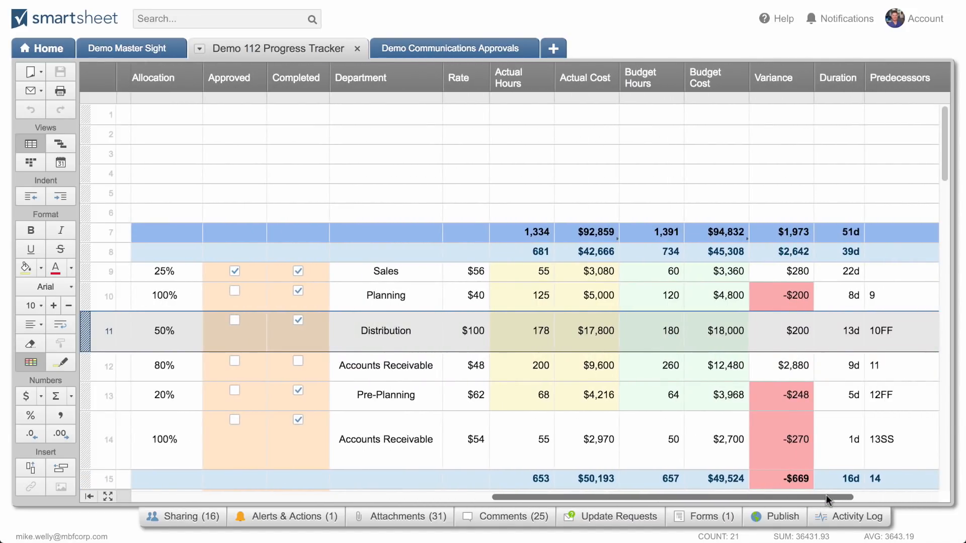
drag(824, 496, 462, 495)
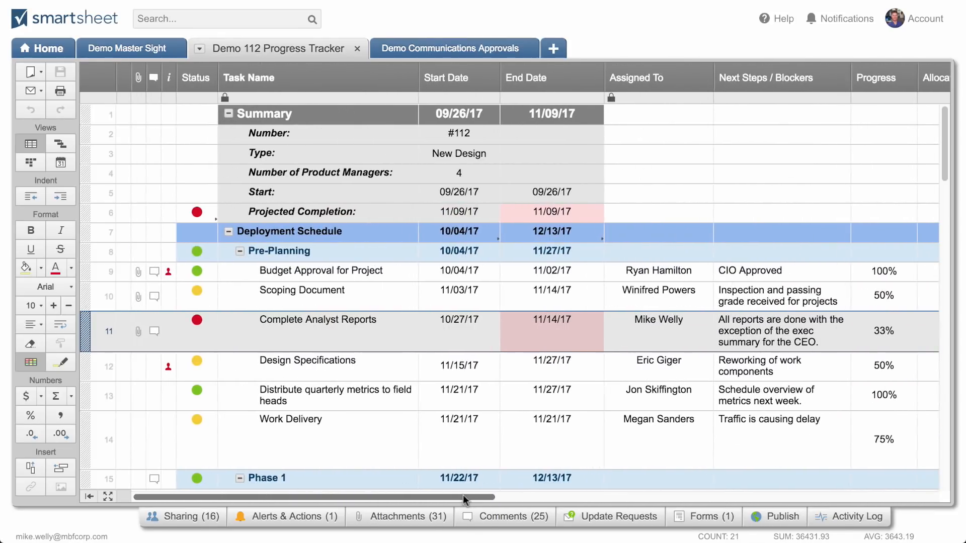
Start an update request for the Complete Analyst Reports row and add the contact as its recipient
right_click(85, 332)
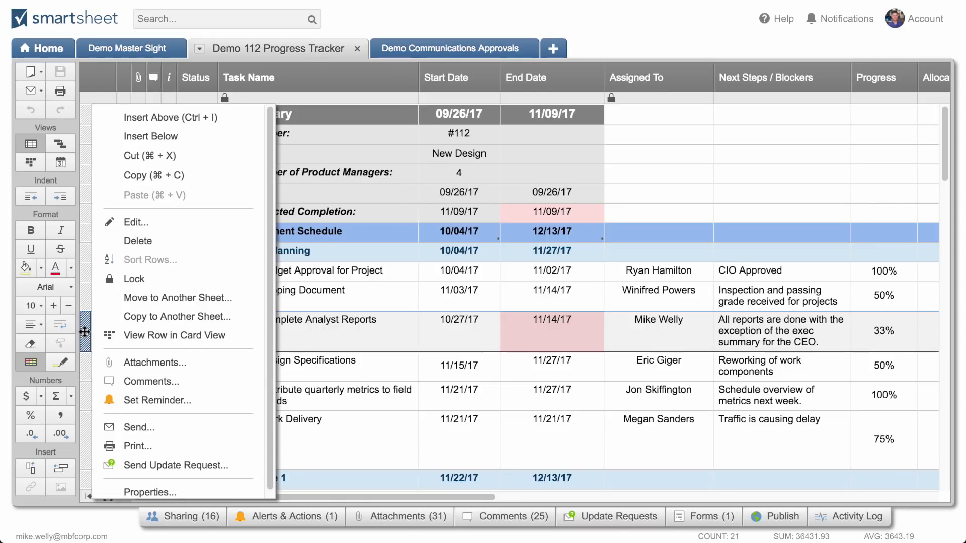
click(151, 464)
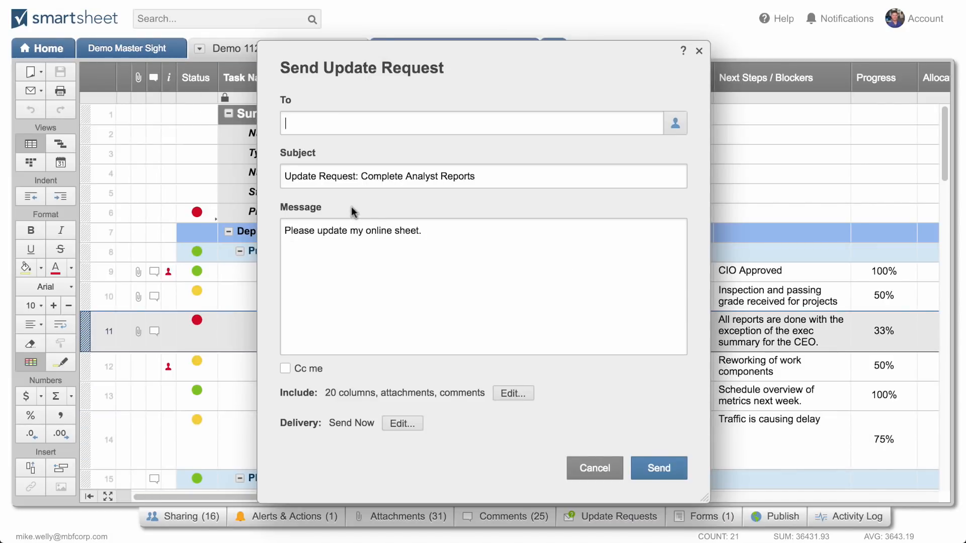
text(mike)
key(Return)
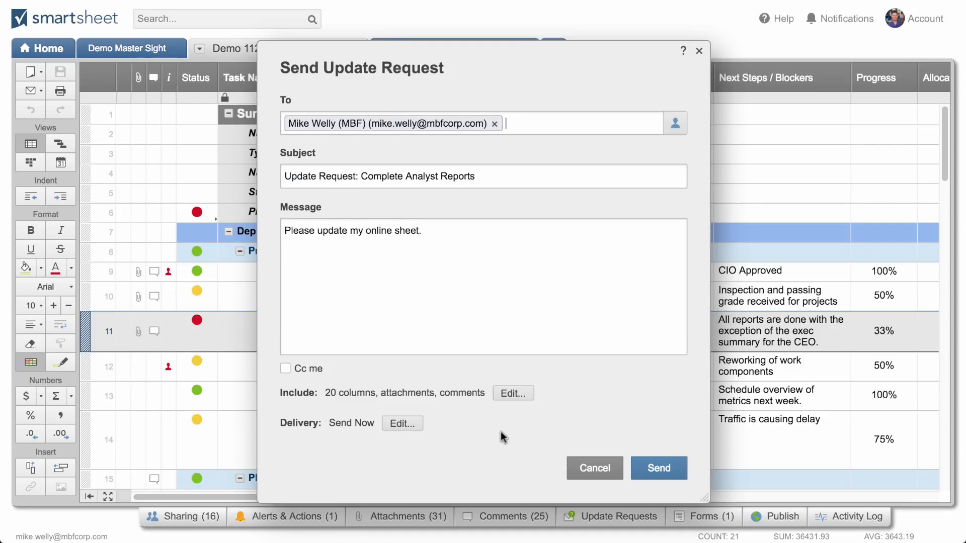
Limit the update request to Attachments, Comments, Status, Task Name, Start Date, End Date and Assigned To
click(506, 394)
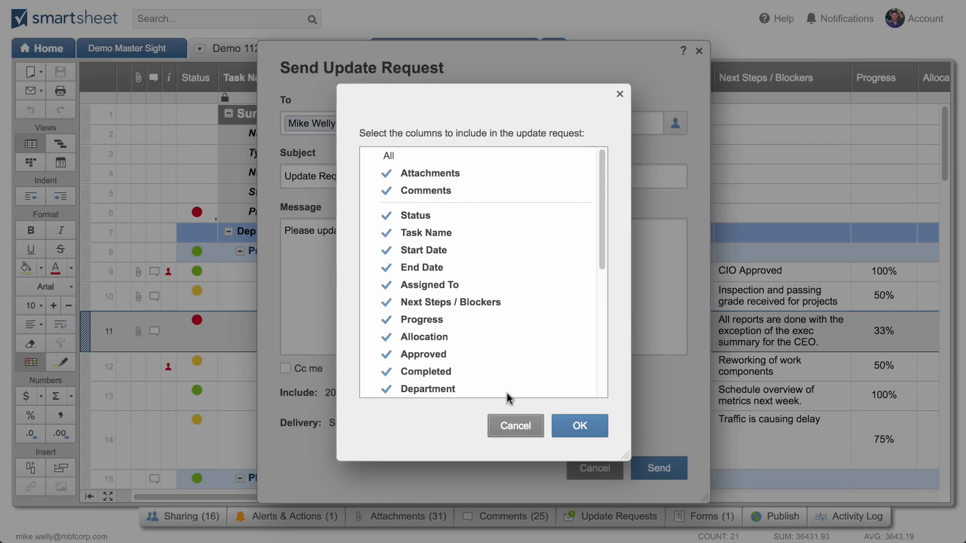
click(479, 160)
click(434, 176)
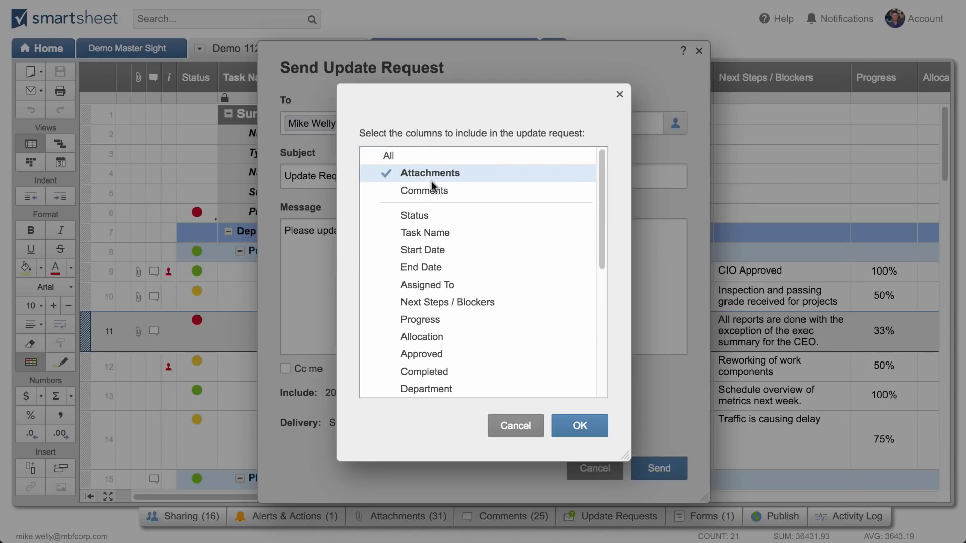
click(438, 197)
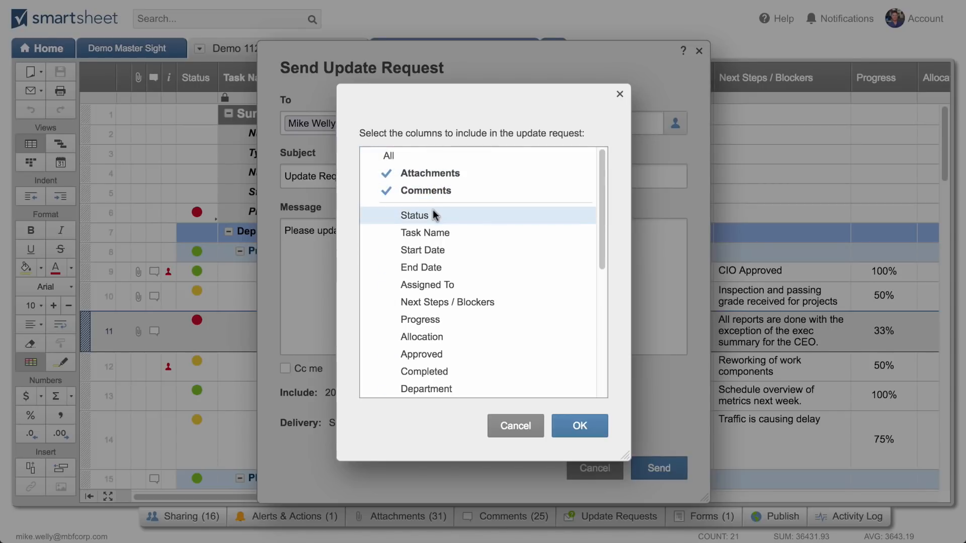
click(434, 215)
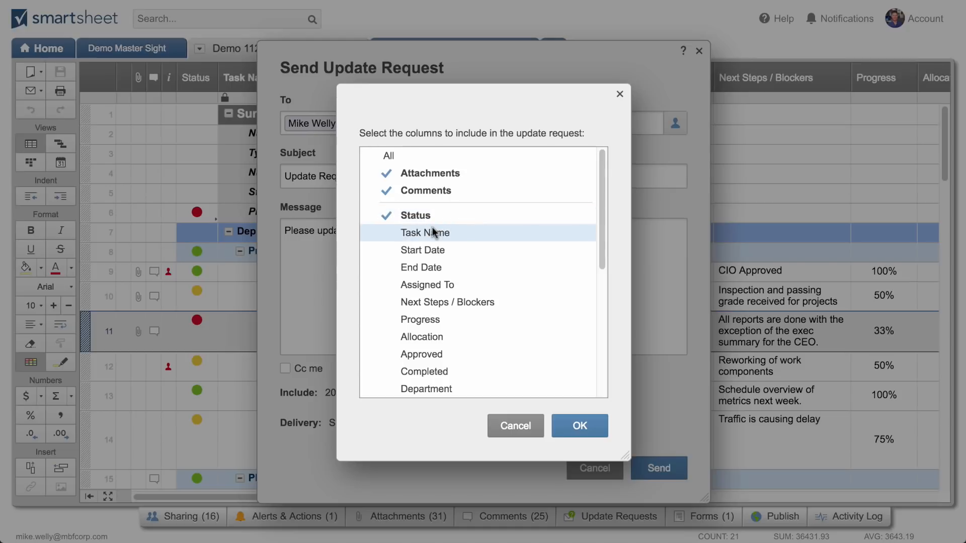
click(434, 233)
click(434, 251)
click(434, 270)
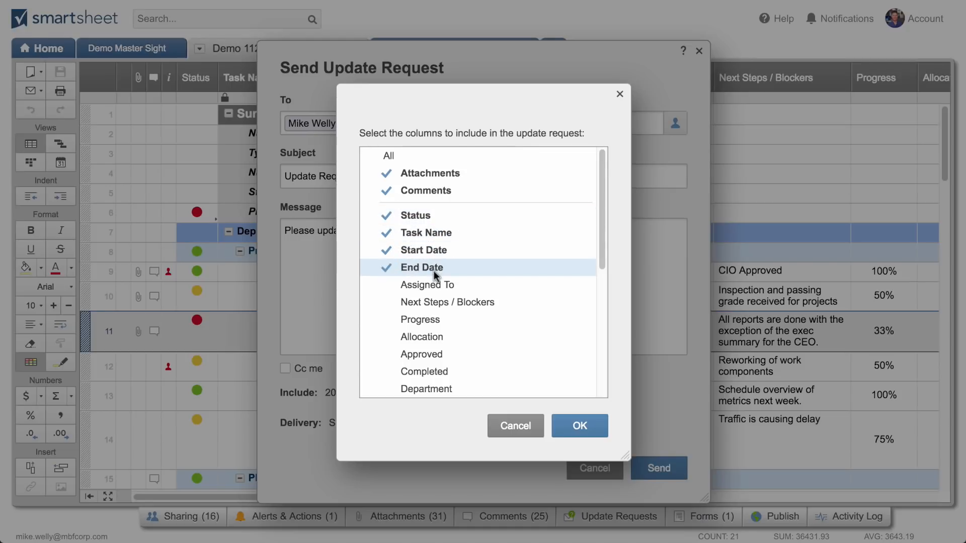
click(436, 284)
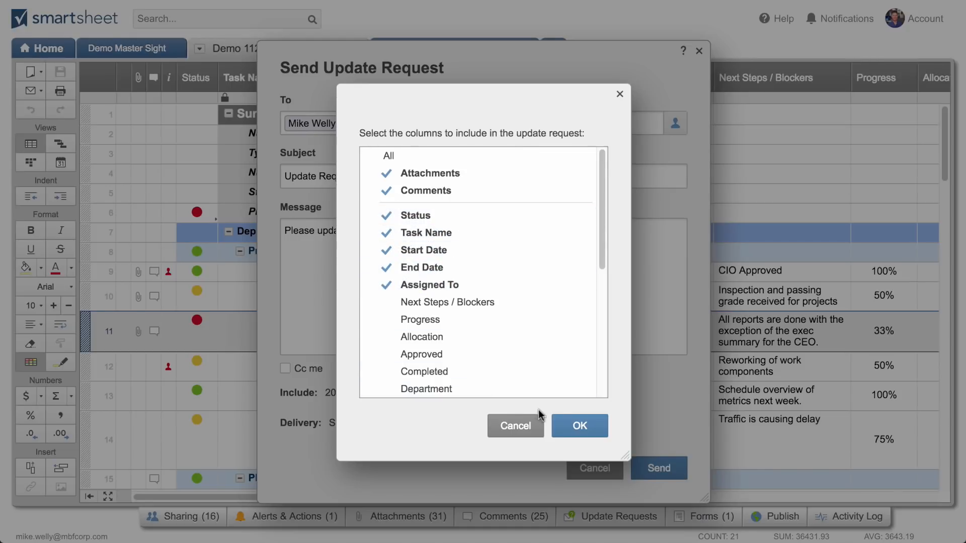
click(563, 421)
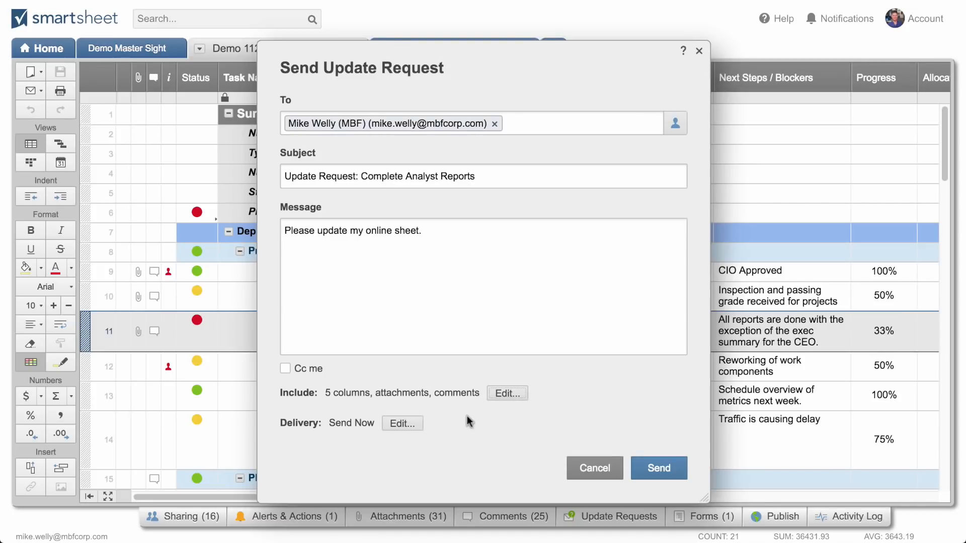
Review the update request's delivery options without changing them, and send the request
click(397, 421)
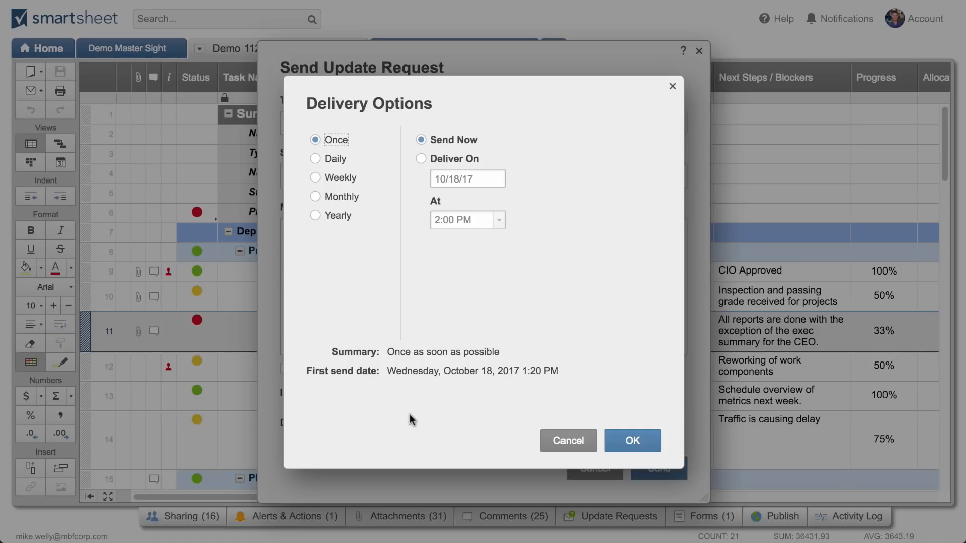
click(568, 441)
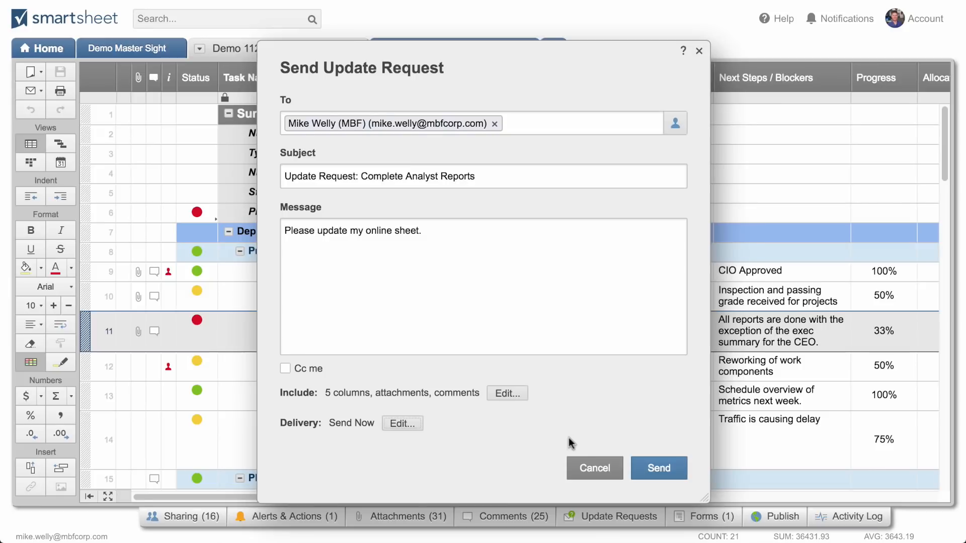
click(645, 464)
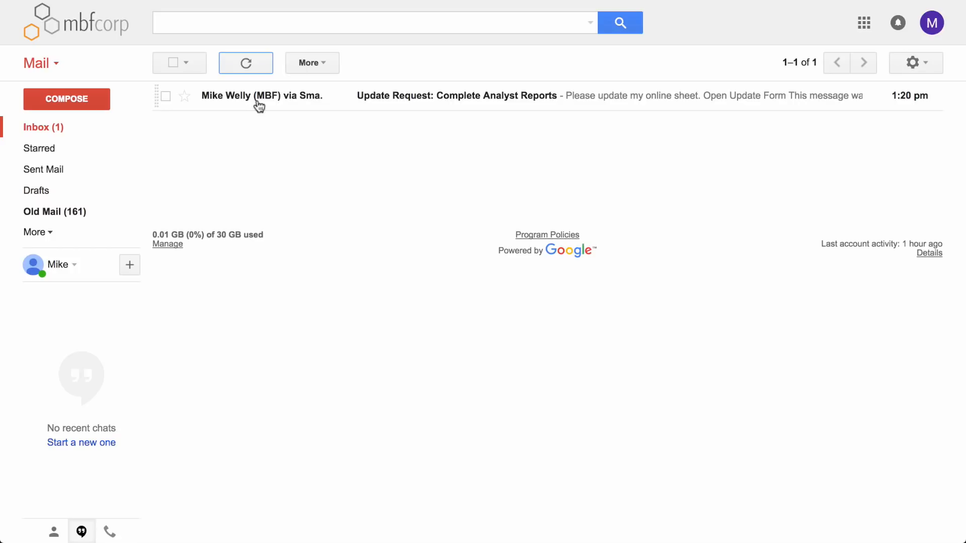
Switch to Gmail, open the Update Request: Complete Analyst Reports email and launch its update form
mouse_move(268, 105)
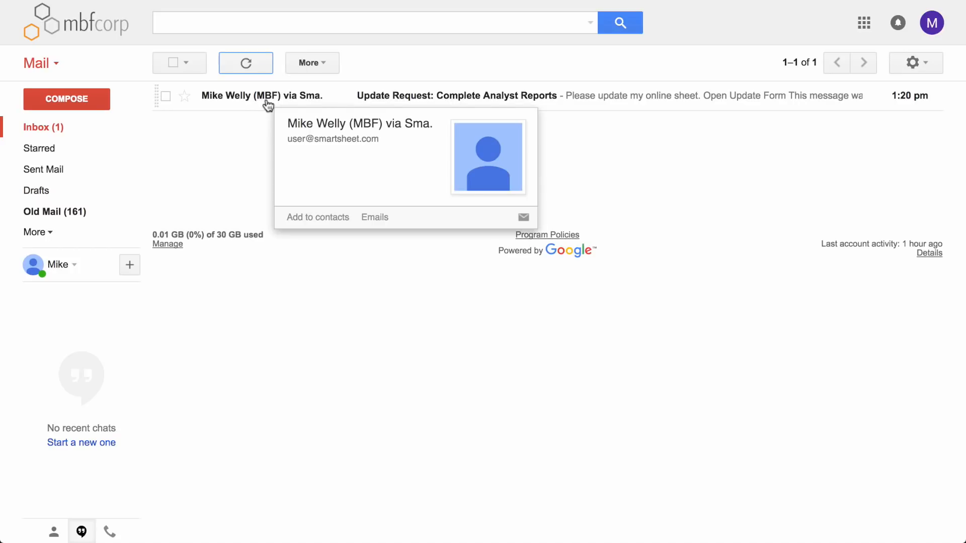
click(366, 97)
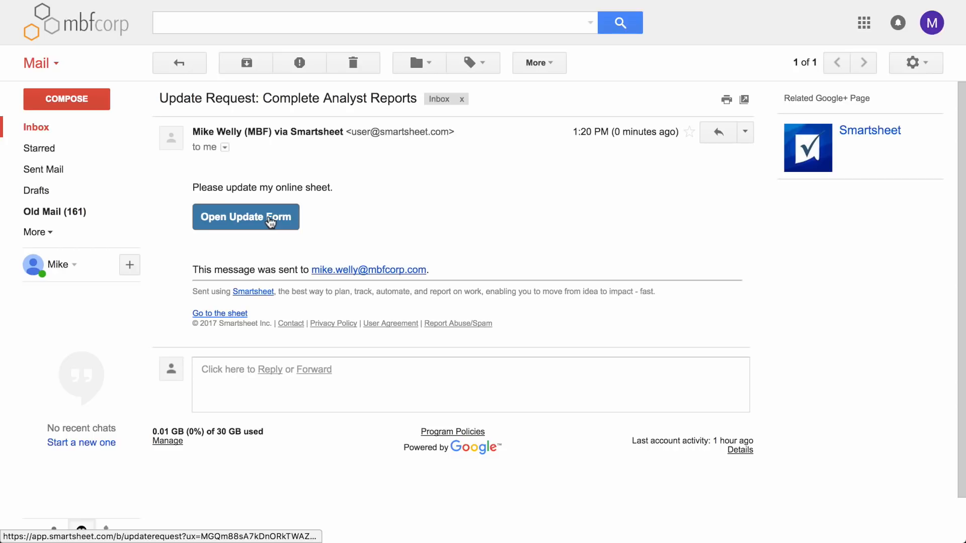
click(270, 221)
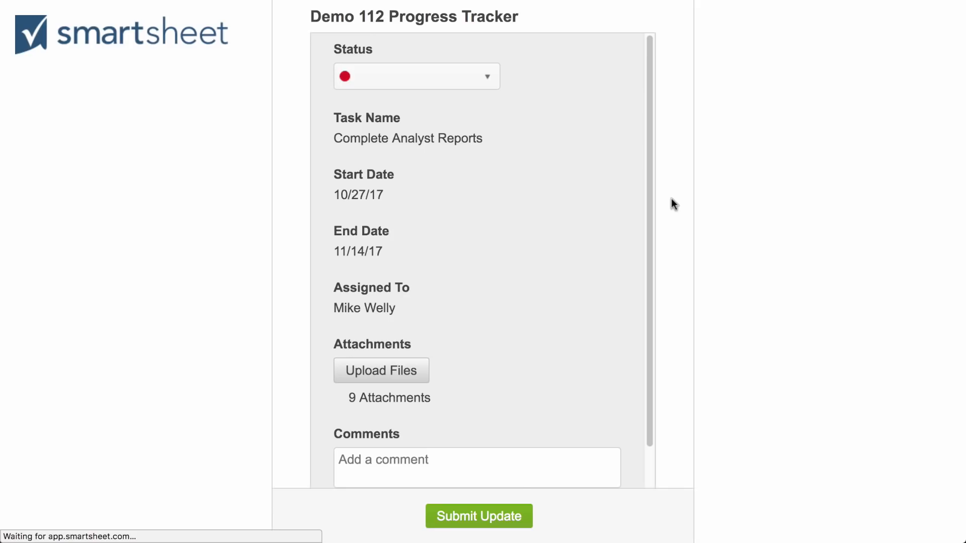
Look through the update form's fields and expand the existing comments to read them
scroll(616, 279, down, 2)
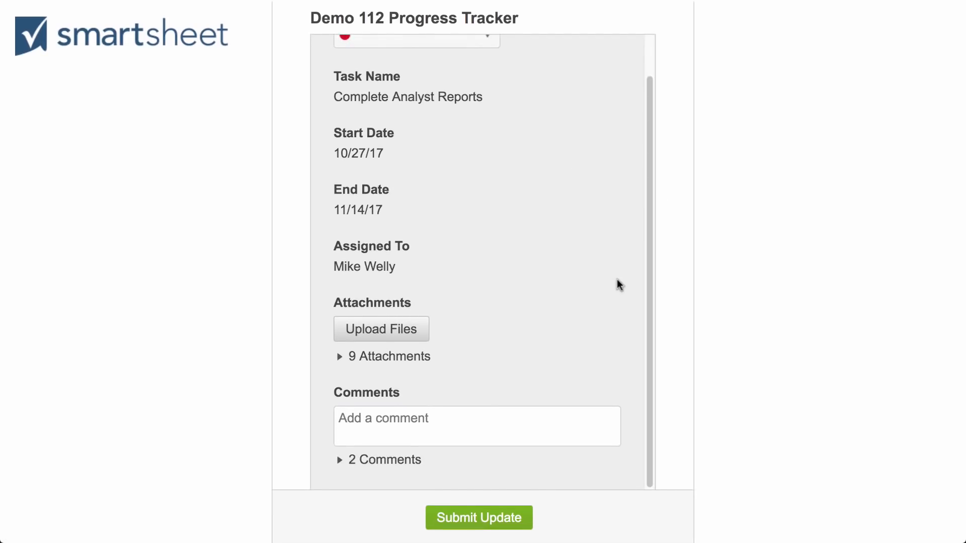
click(339, 459)
scroll(441, 420, down, 3)
scroll(441, 422, down, 2)
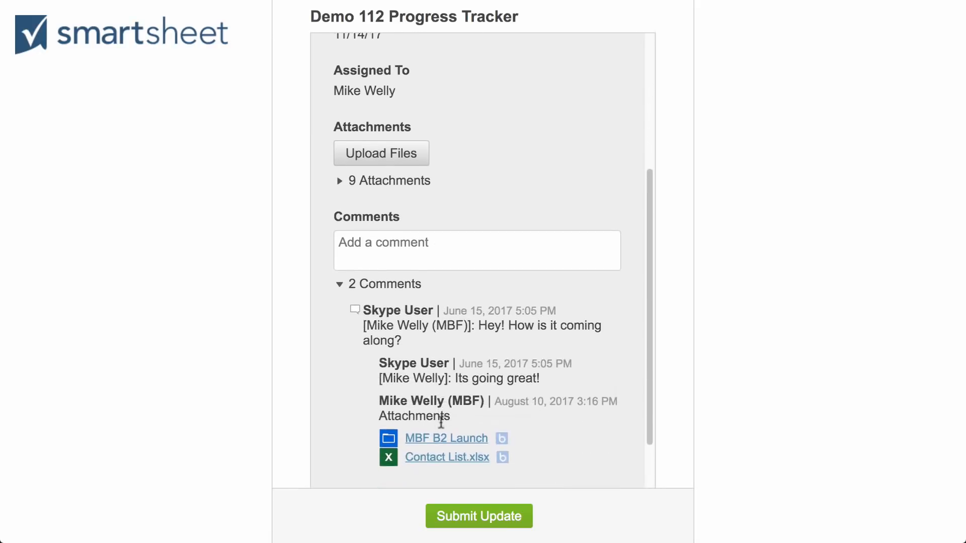
Set the task's Status to Green in the update form and submit the update
scroll(441, 421, up, 5)
click(371, 85)
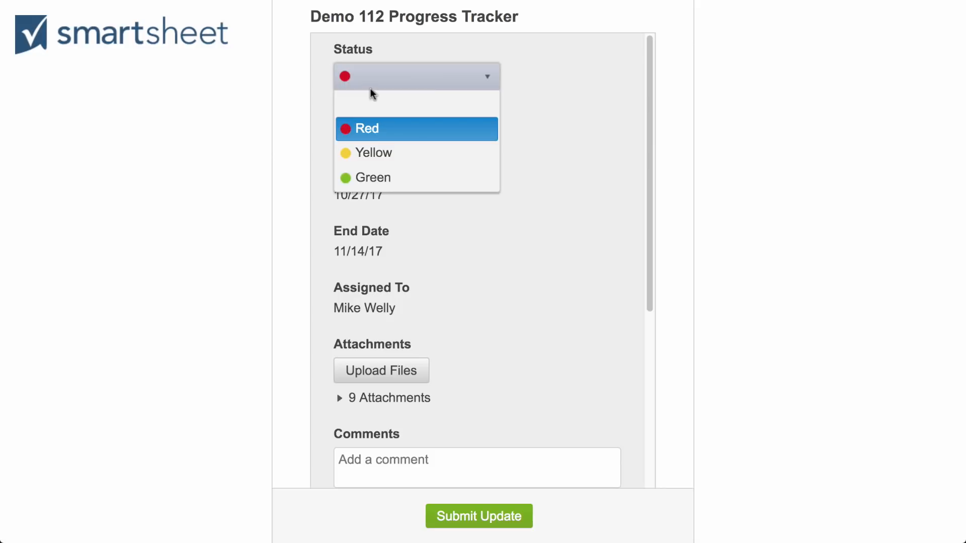
click(381, 177)
click(478, 520)
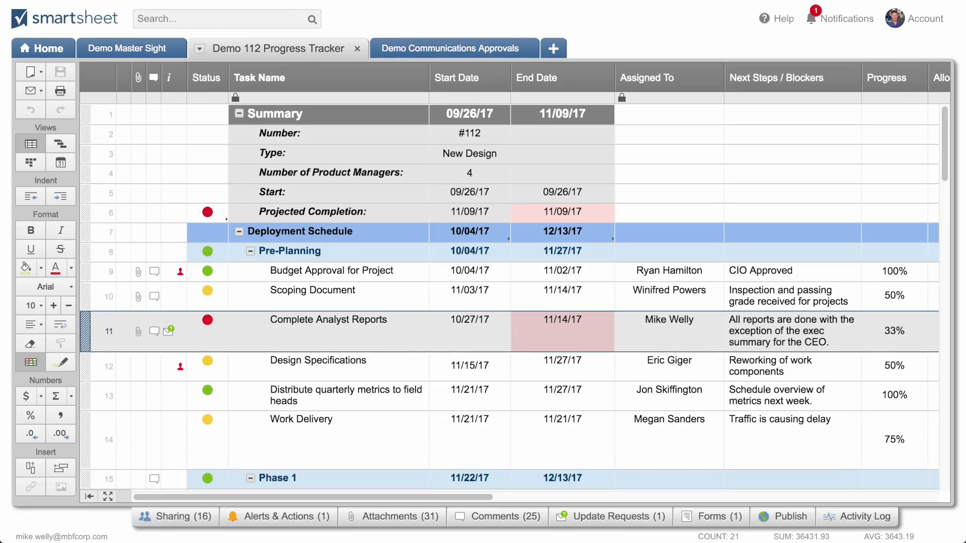
Refresh the Demo 112 Progress Tracker in Smartsheet and check the Status cells of Complete Analyst Reports and Projected Completion
click(199, 48)
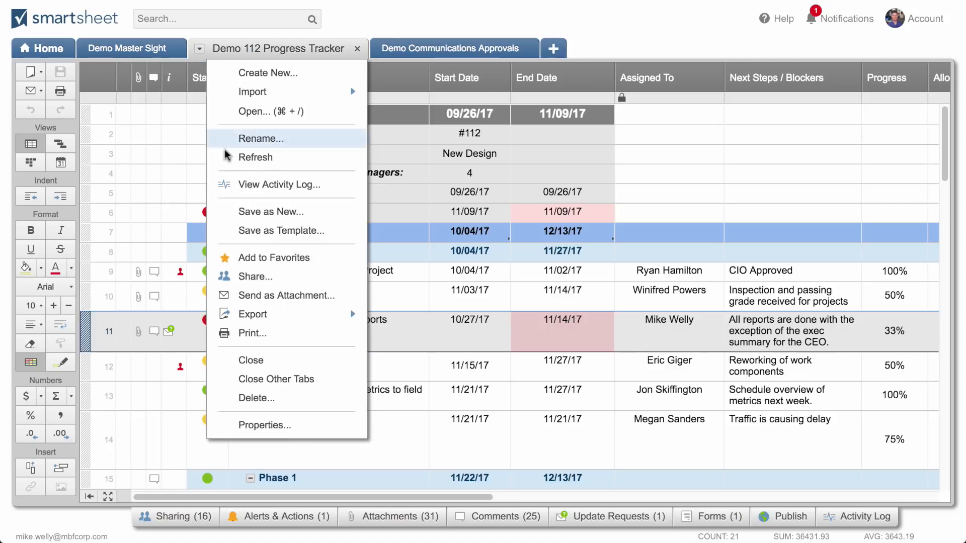
click(227, 162)
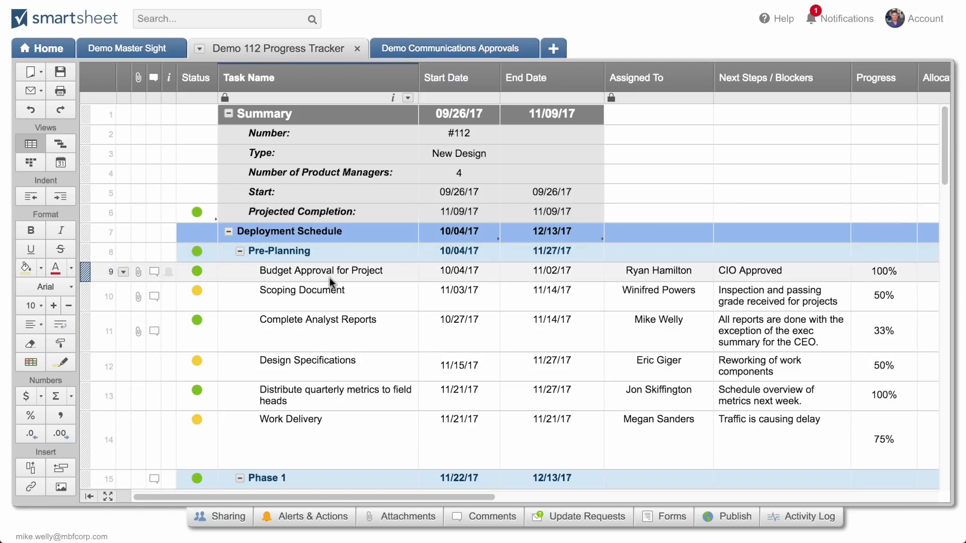
click(201, 337)
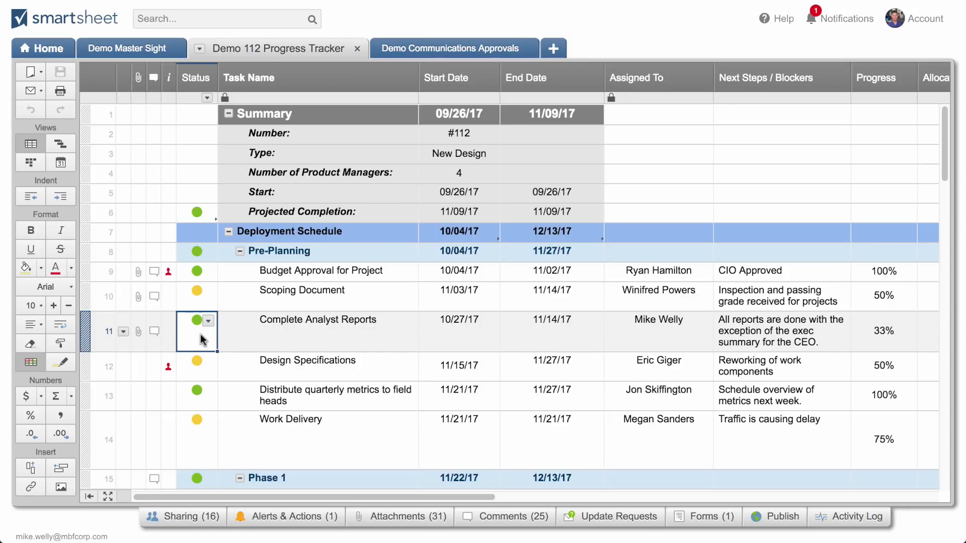
click(200, 214)
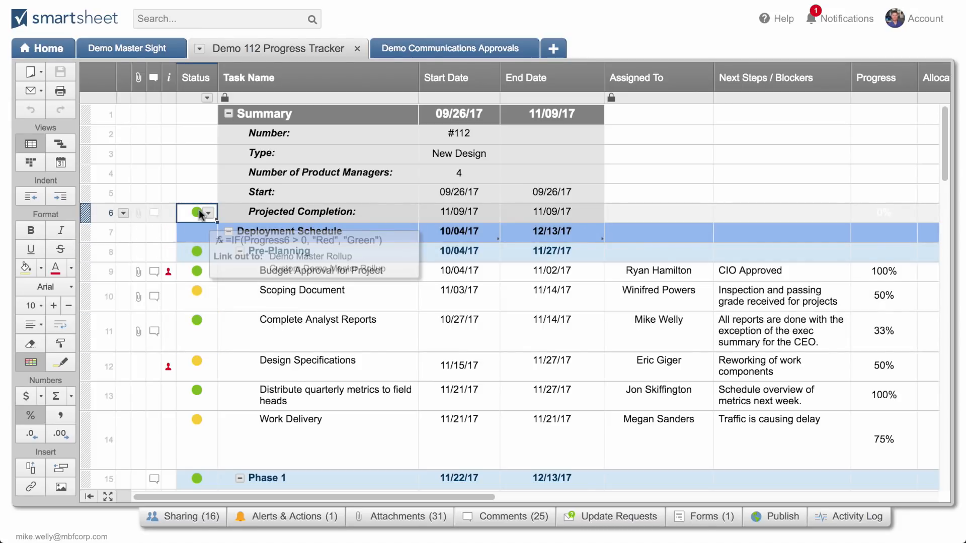
Check the project health on the Demo Master Sight dashboard, and return to the Demo 112 Progress Tracker
click(138, 42)
click(288, 53)
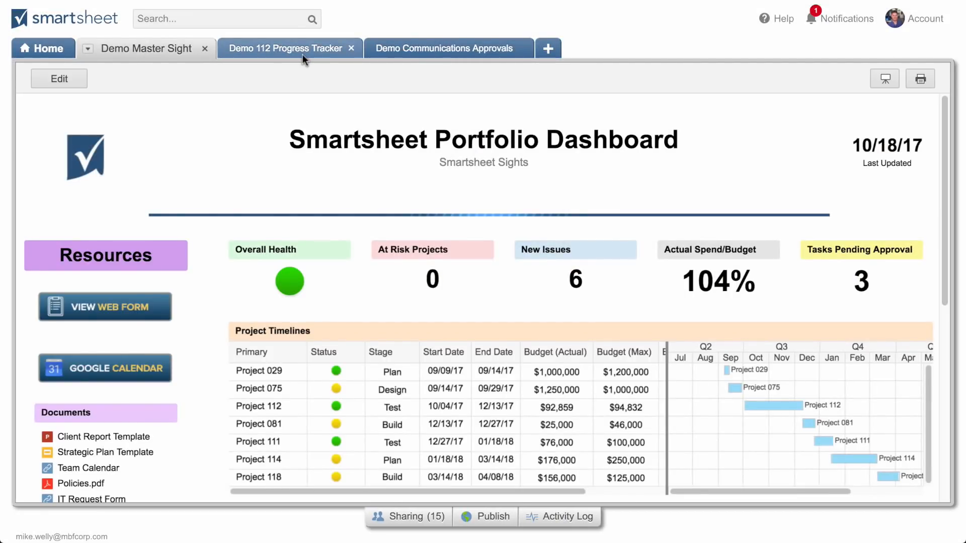
click(303, 54)
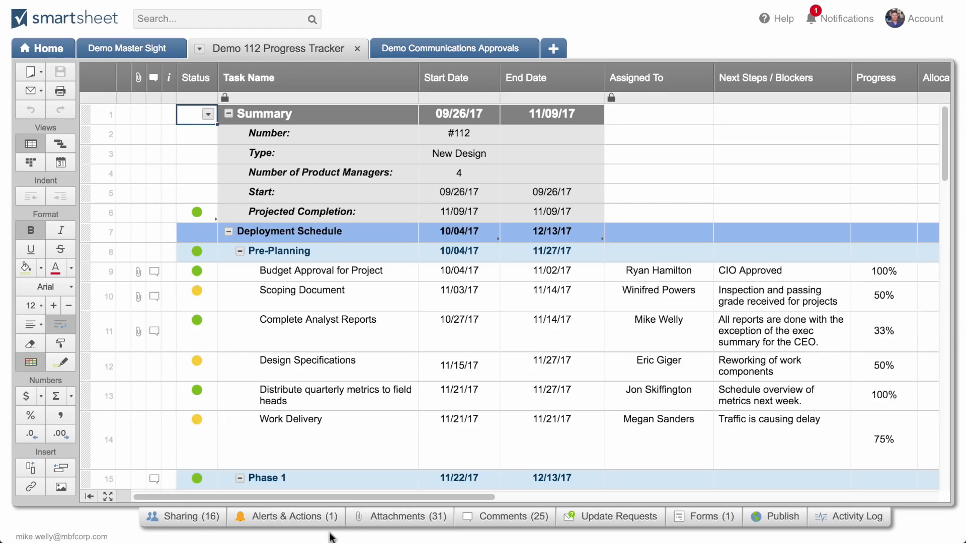
Review the tracker's sharing list of collaborators and their permission levels, and close it
click(190, 518)
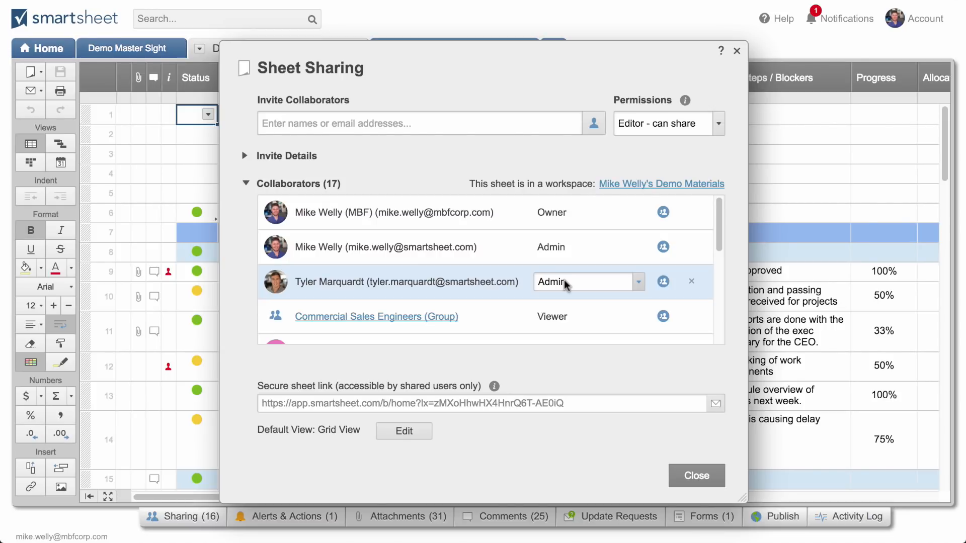
scroll(565, 284, down, 3)
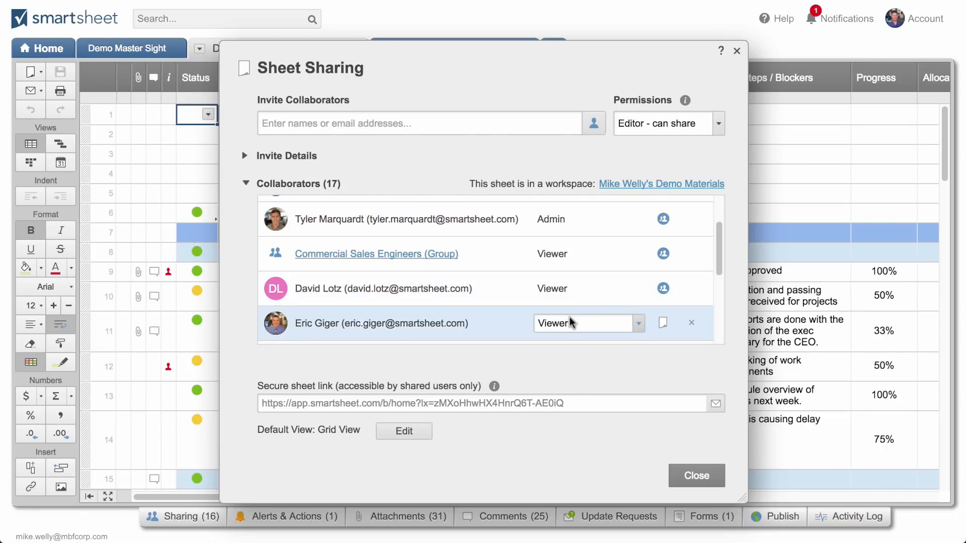
click(698, 477)
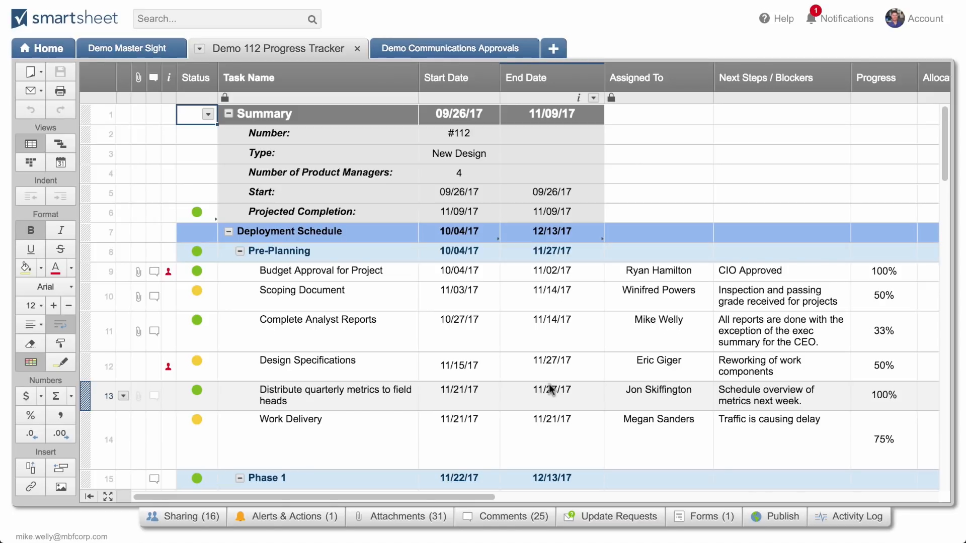
Display the tracker as a Gantt chart, widen the timeline to the End Date column and examine the task bars
click(59, 145)
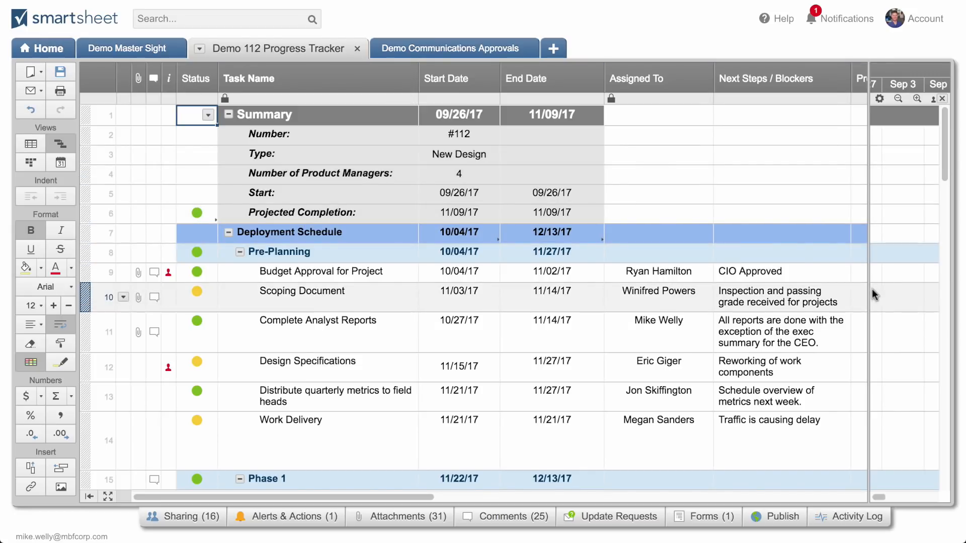
drag(867, 291, 605, 306)
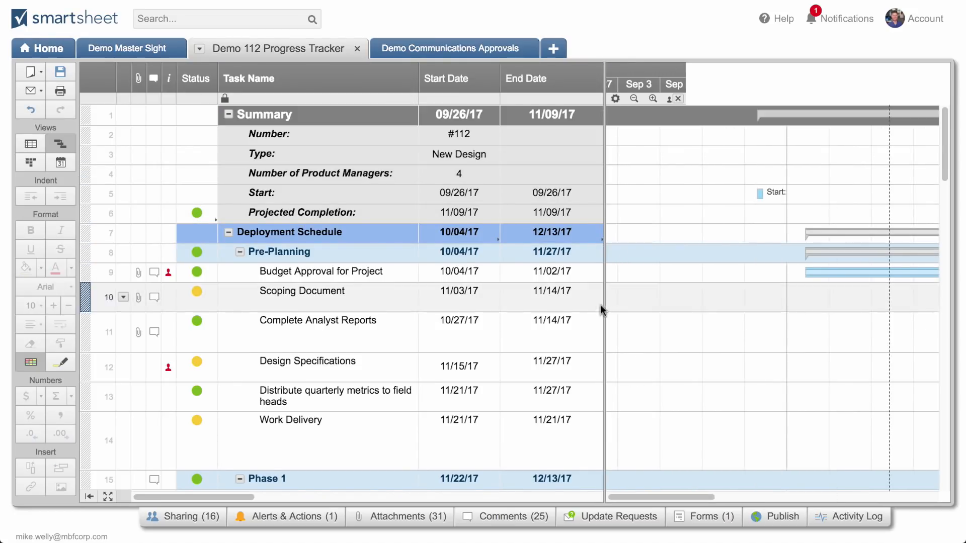
scroll(746, 297, right, 10)
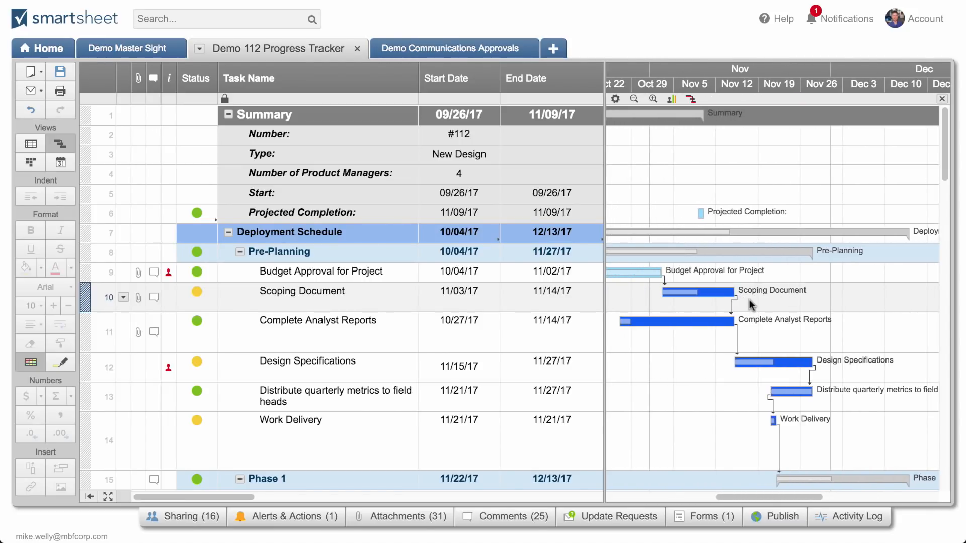
scroll(760, 308, left, 3)
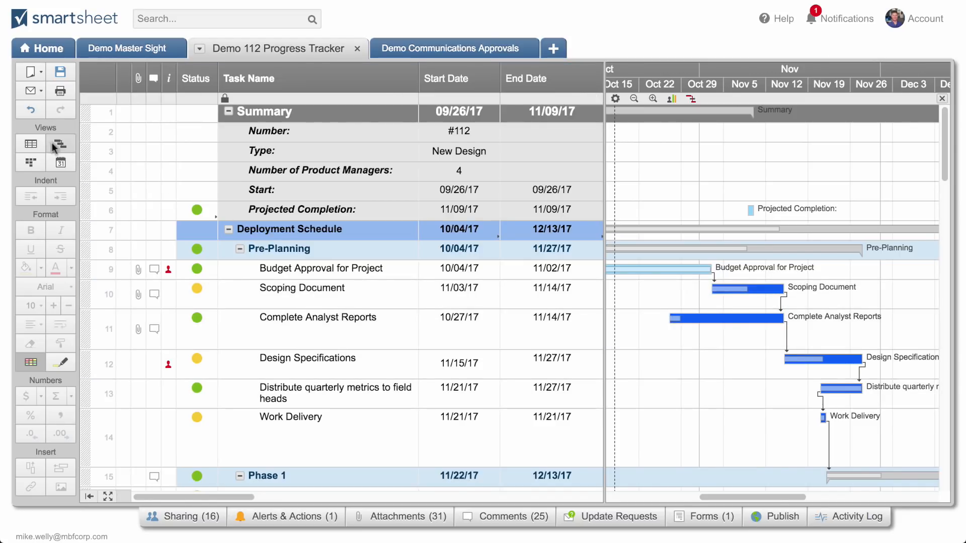
Show the tracker in Calendar view, inspect the Pre-Planning task's details and close them without changes
click(53, 159)
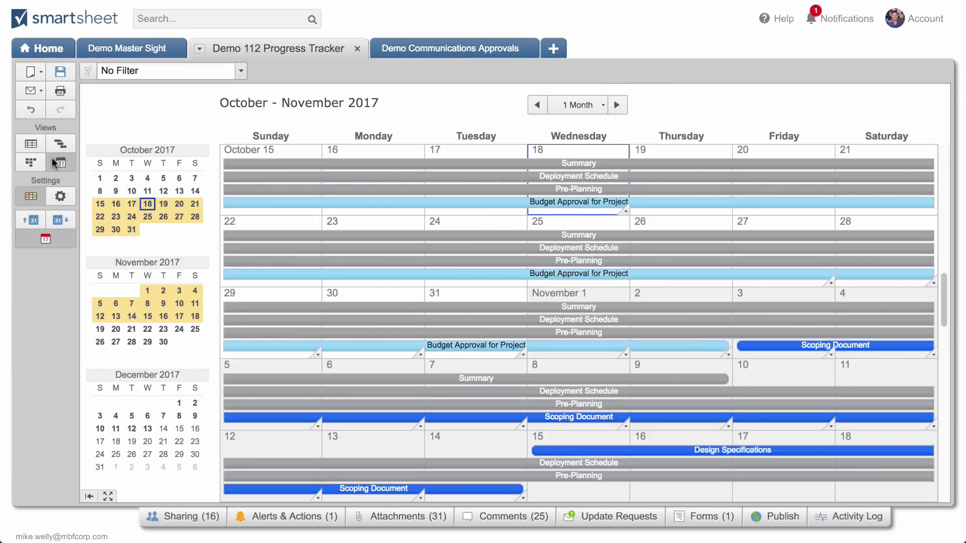
click(447, 263)
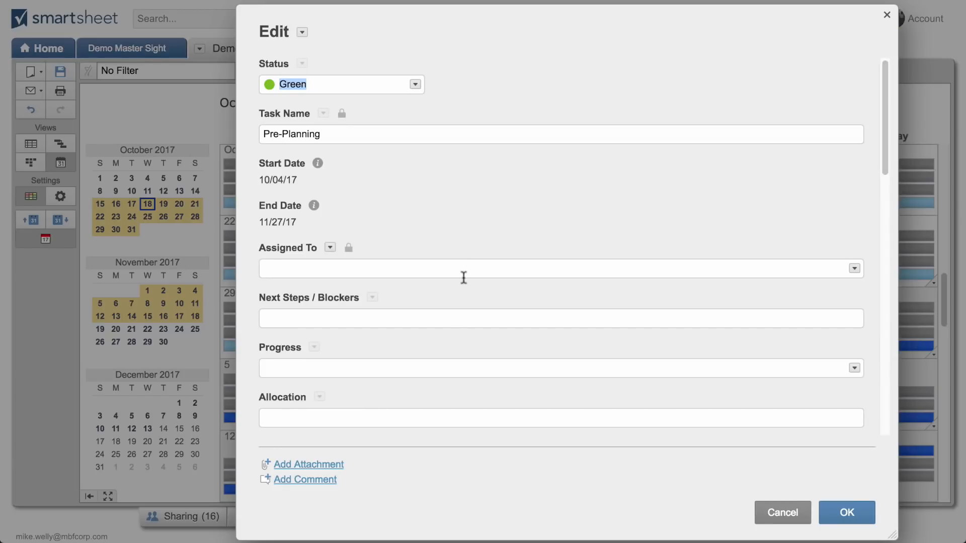
scroll(463, 278, down, 10)
scroll(463, 278, down, 4)
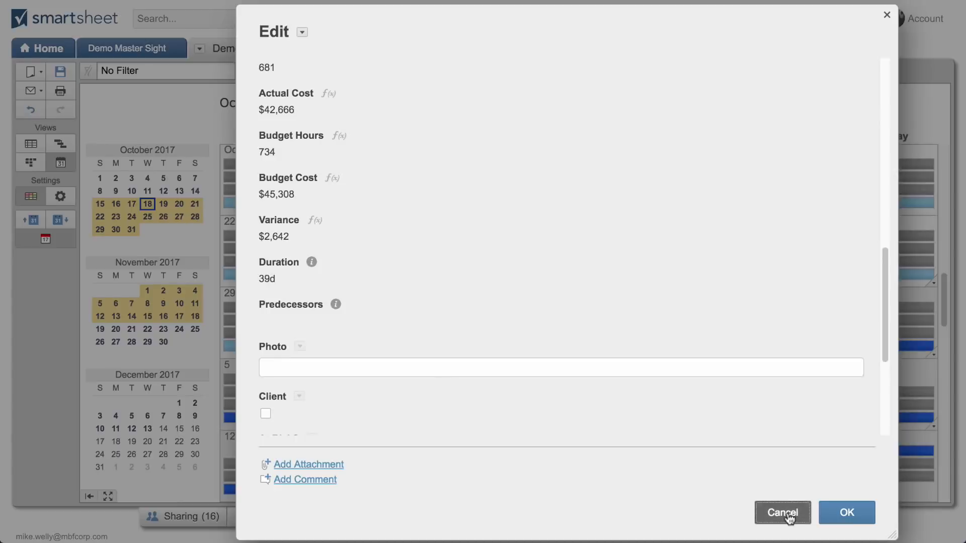
click(783, 512)
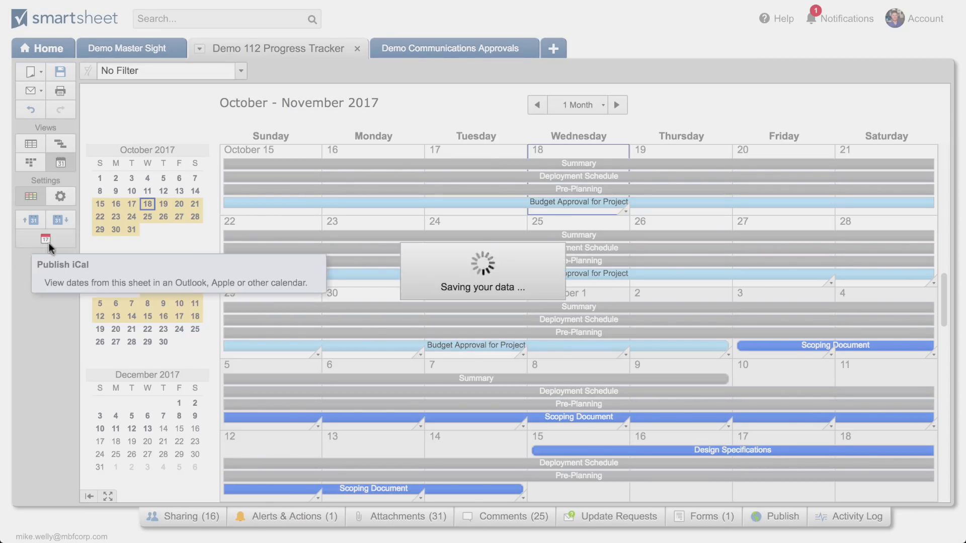
View the sheet's iCal publish link, select its URL, and close the publish options
click(46, 240)
click(301, 367)
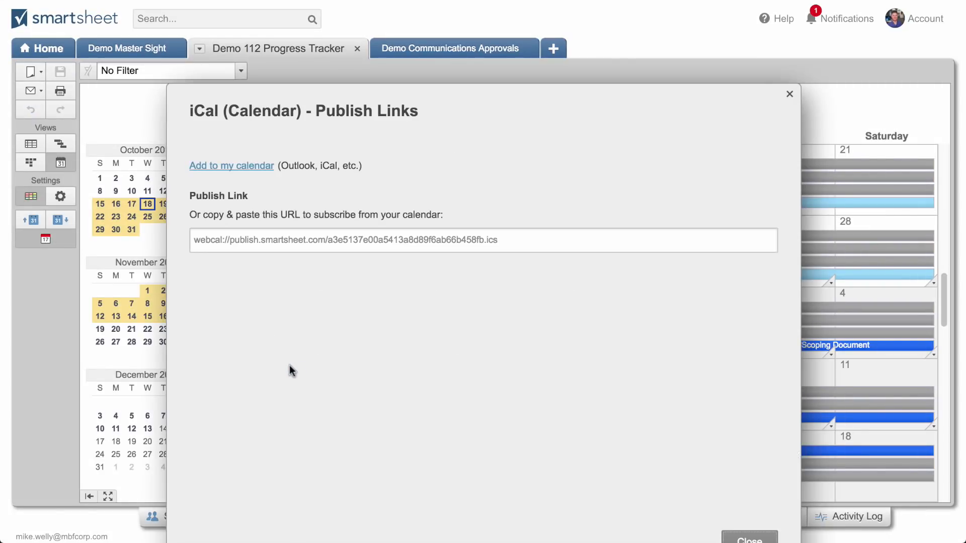
click(328, 239)
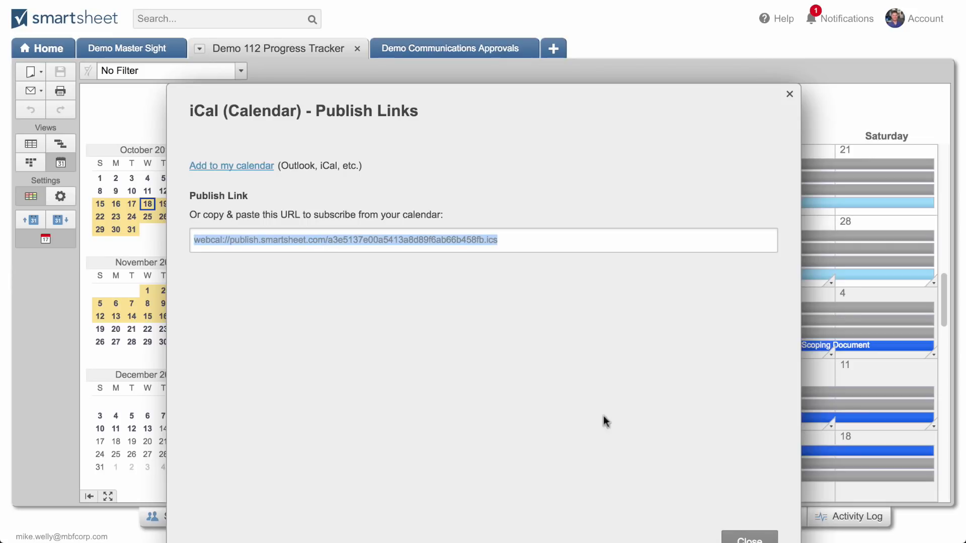
click(748, 538)
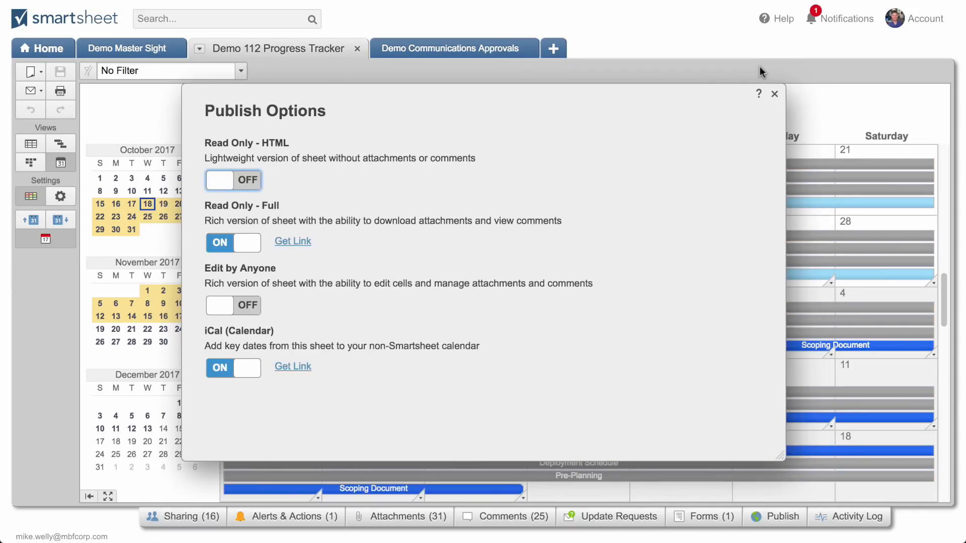
click(774, 94)
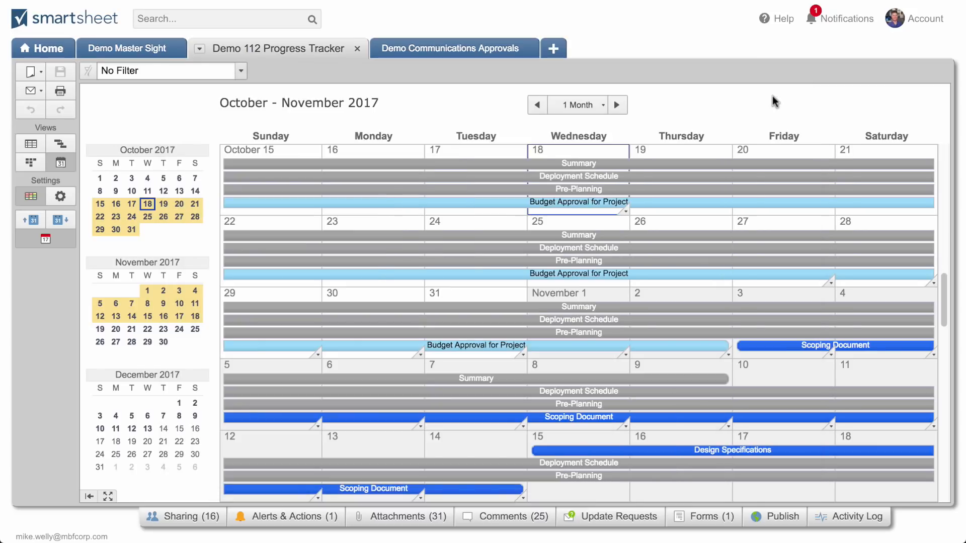
Show the tracker in Card view with the cards grouped by Status
click(28, 162)
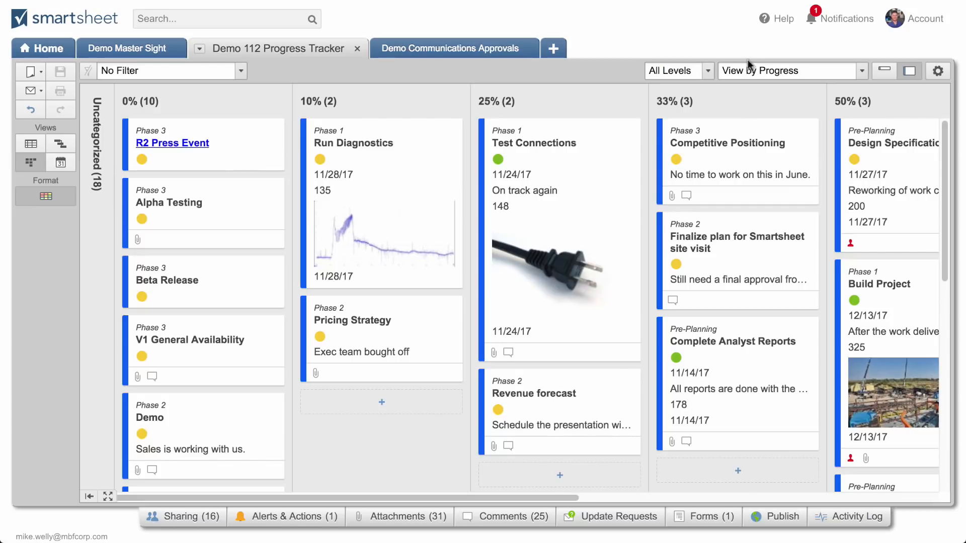
click(783, 71)
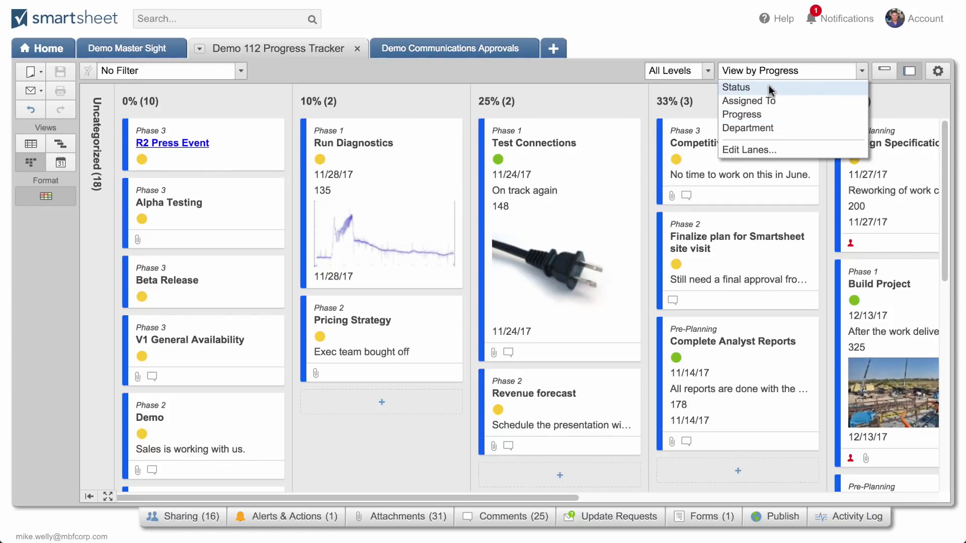
click(768, 85)
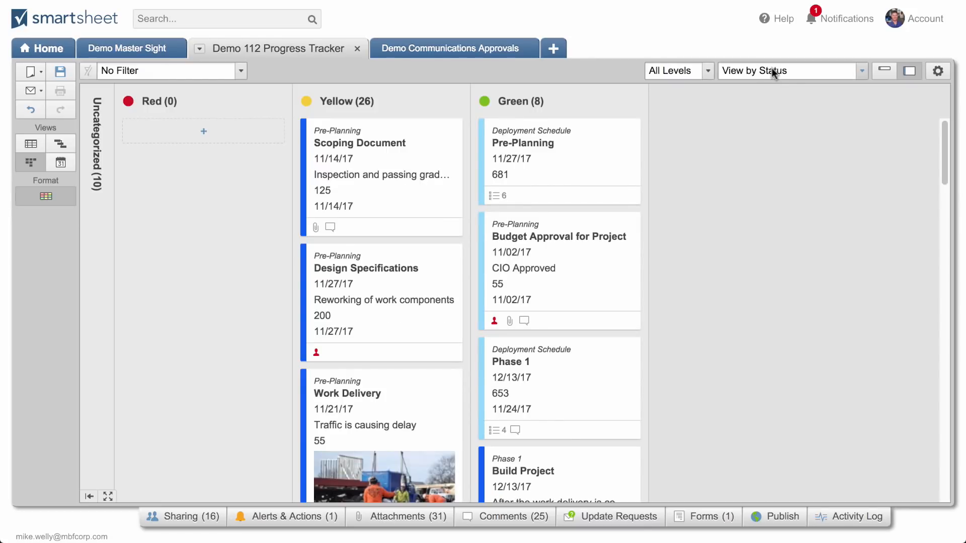
Group the cards by Assigned To and reduce them to the compact display showing only task names
click(772, 71)
click(769, 99)
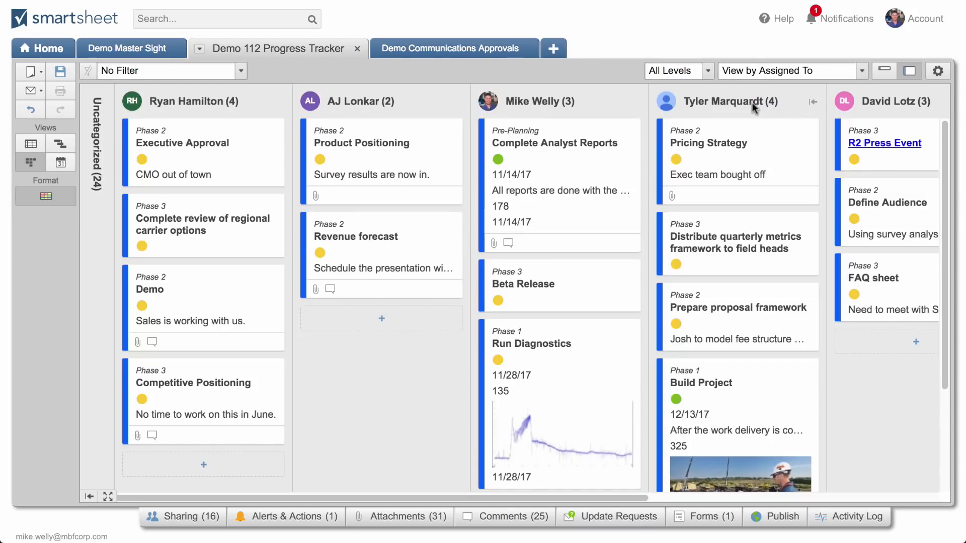
click(881, 71)
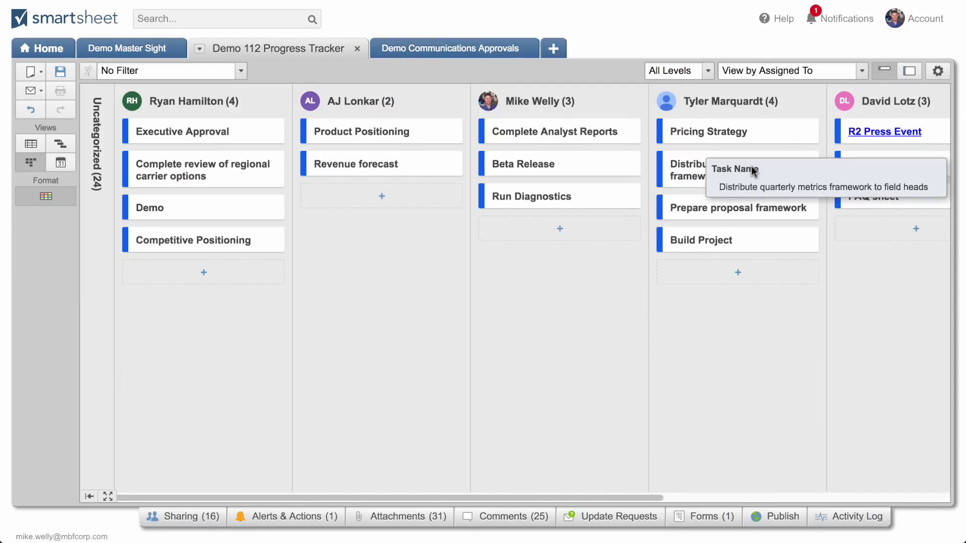
Reassign the "Distribute quarterly metrics framework to field heads" card to the second named lane and the Demo card to the third, and save
drag(708, 165, 360, 159)
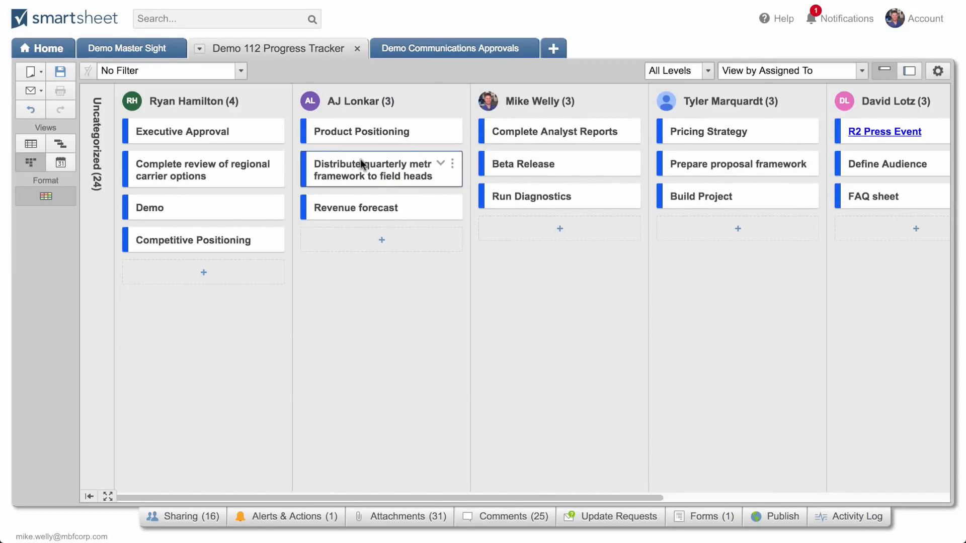
drag(215, 212, 601, 229)
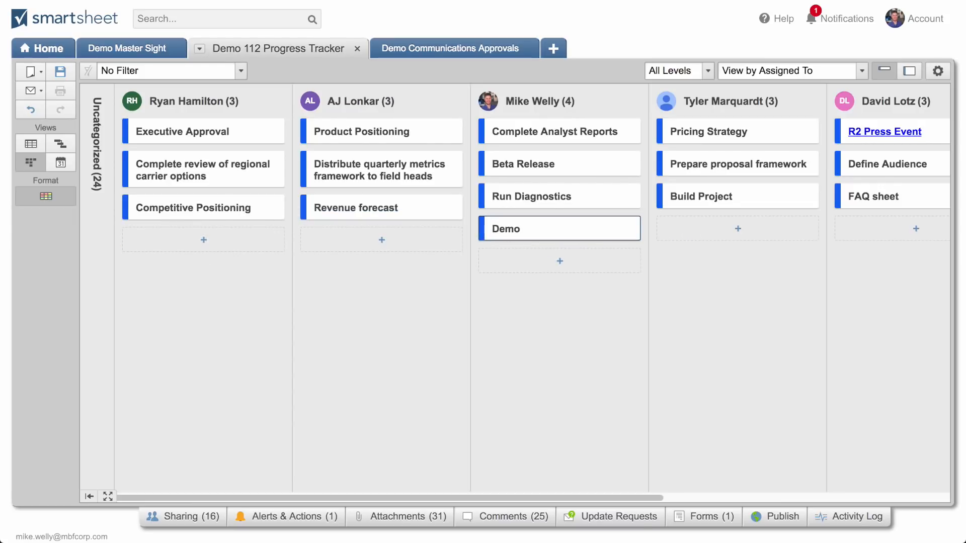
click(61, 70)
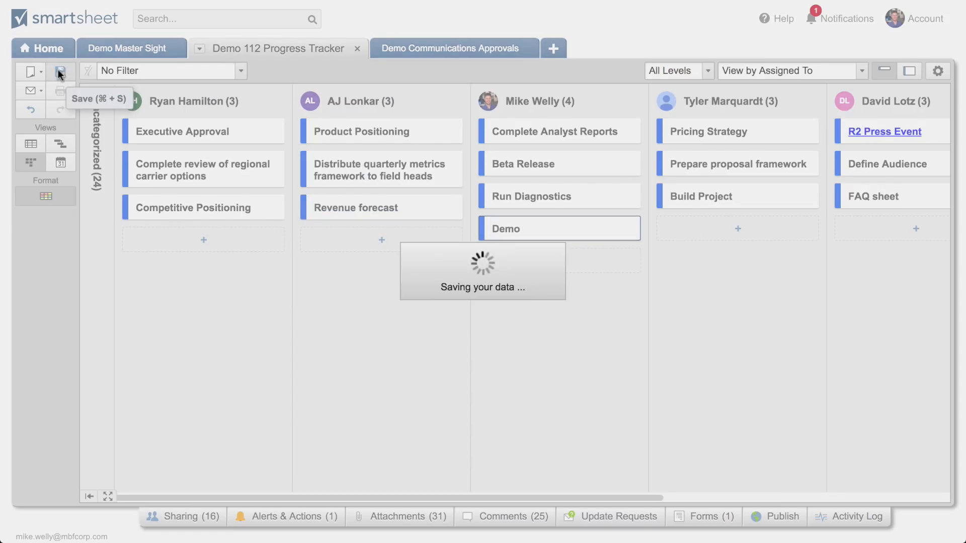
Return the tracker to Grid view and open the communications approvals sheet through the master dashboard's Tasks Pending Approval metric
click(33, 146)
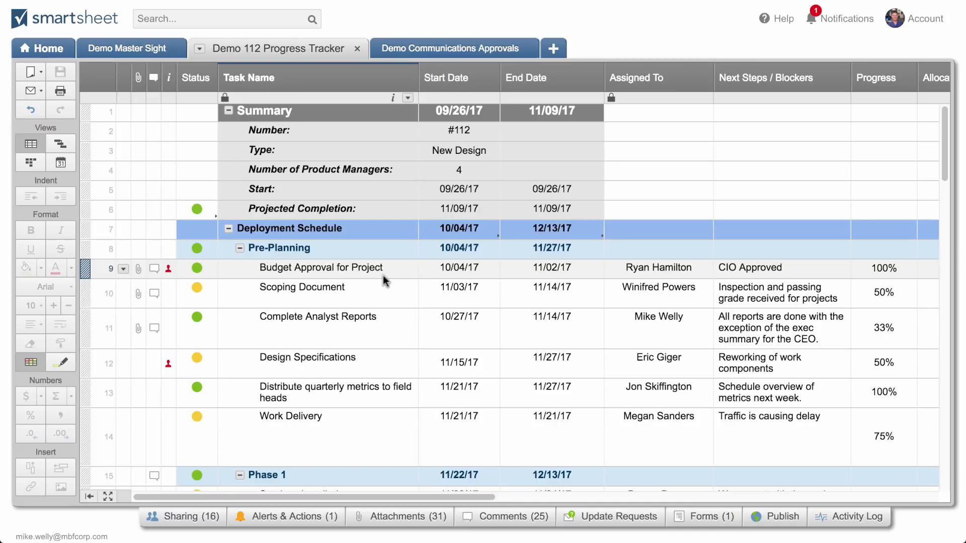
click(143, 44)
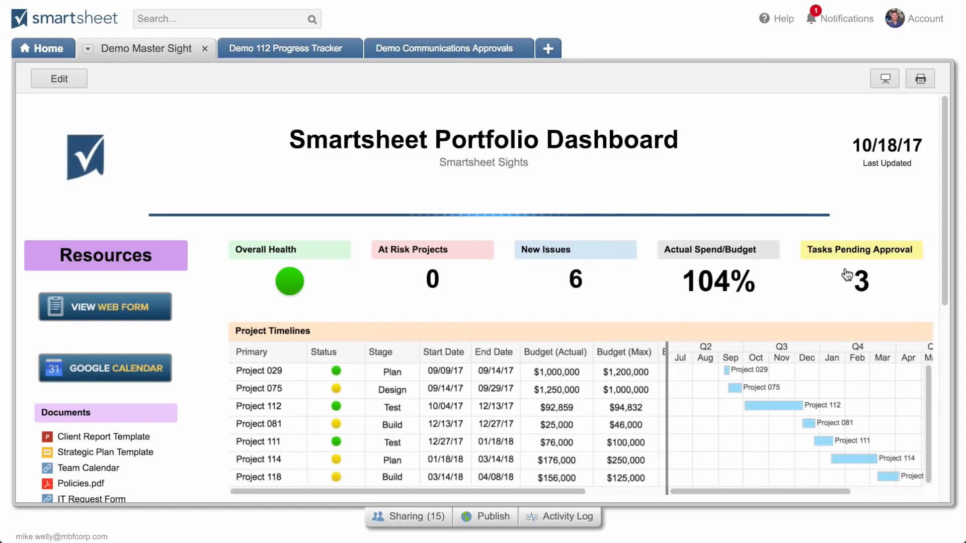
click(849, 274)
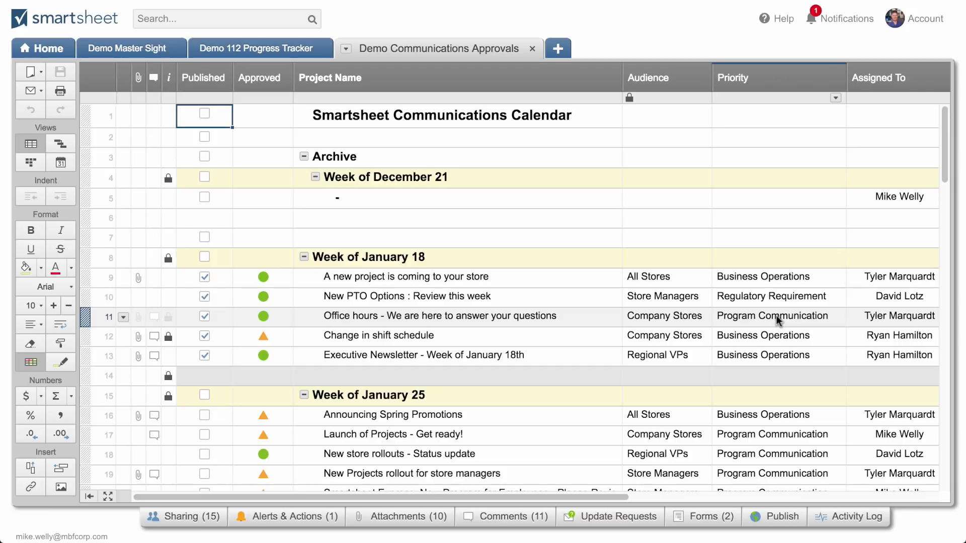
Review the sheet's columns through Manager and start a new alerts rule that sends an approval request
scroll(776, 316, right, 5)
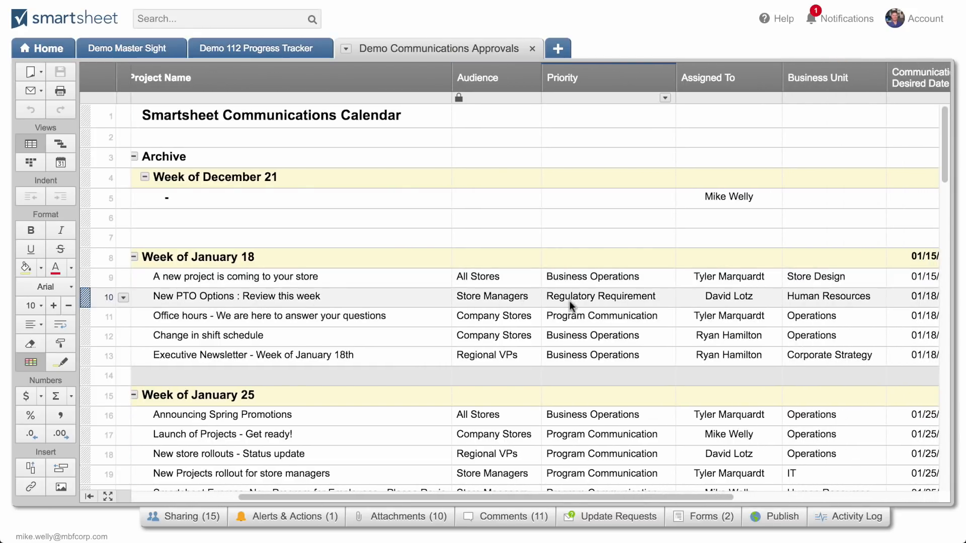
scroll(574, 301, right, 5)
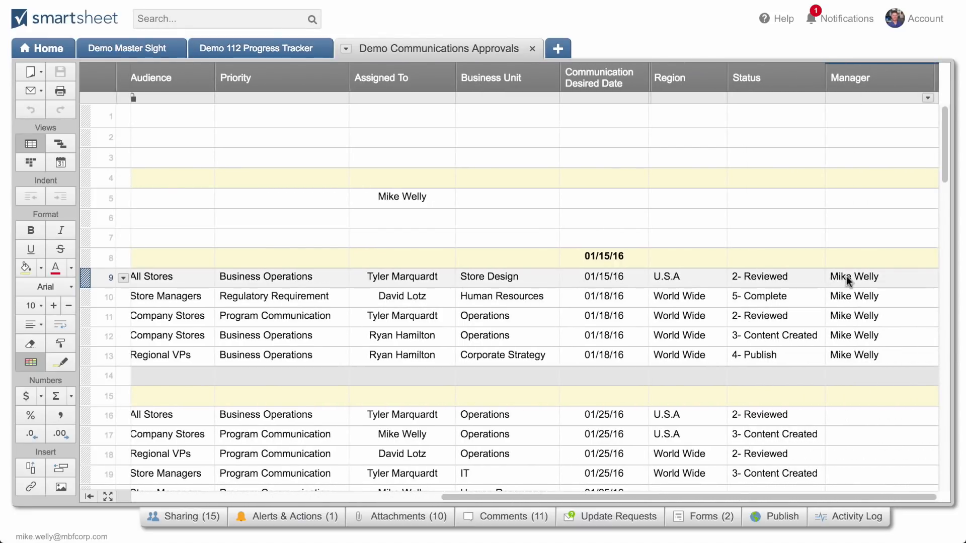
mouse_move(846, 278)
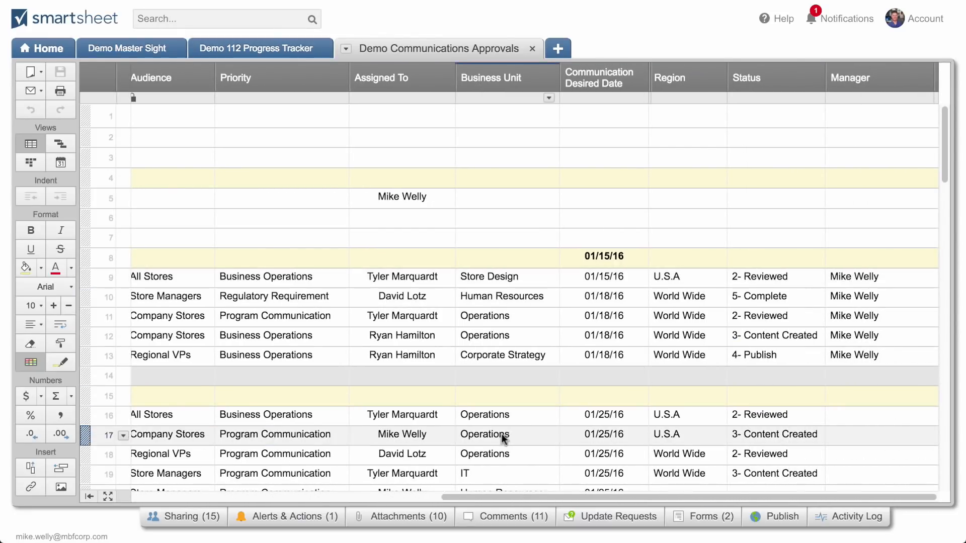
click(283, 518)
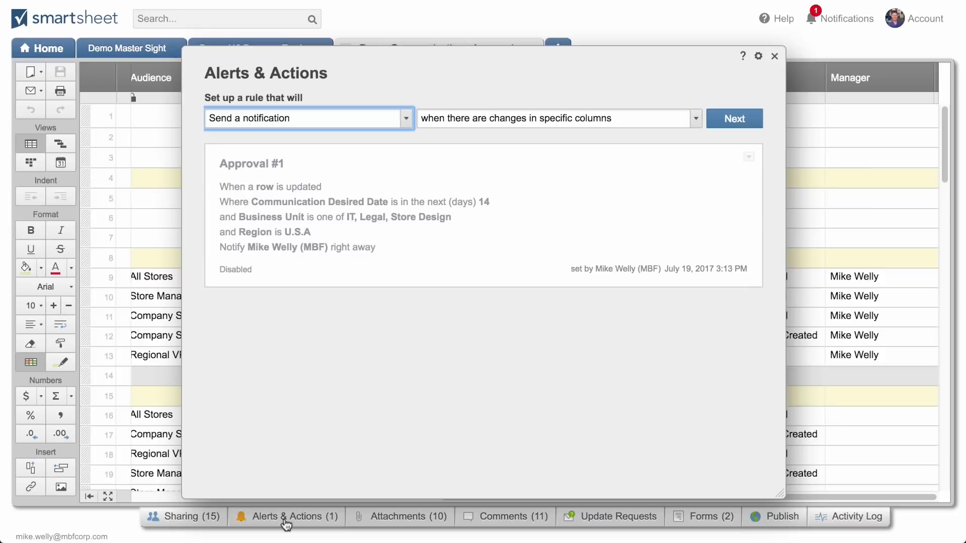
click(404, 120)
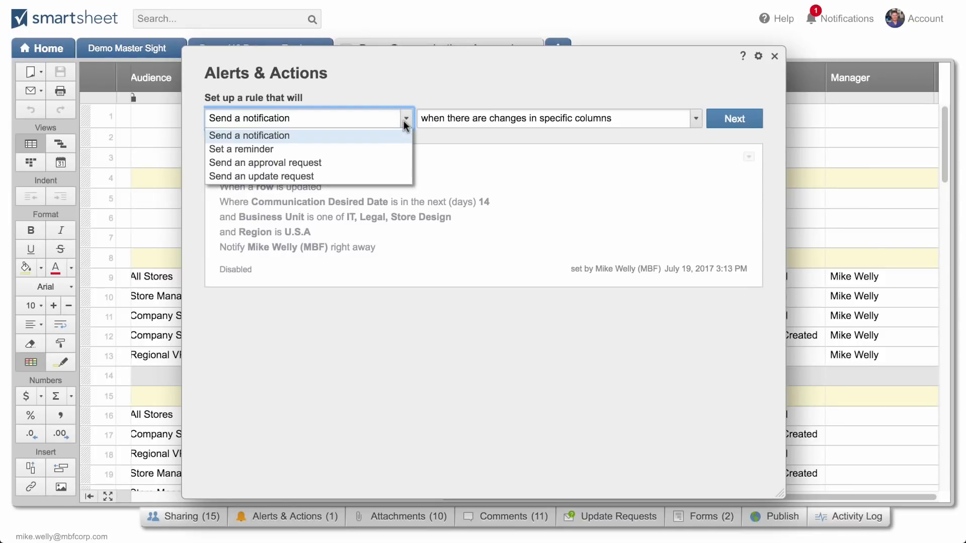
click(328, 166)
click(733, 119)
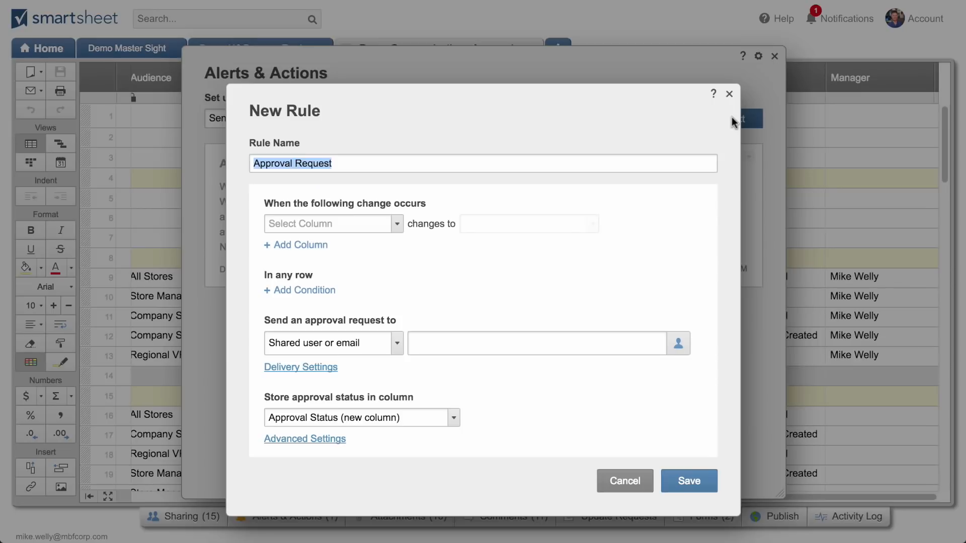
Set the approval rule to trigger when the Status column changes to "2- Reviewed"
click(395, 225)
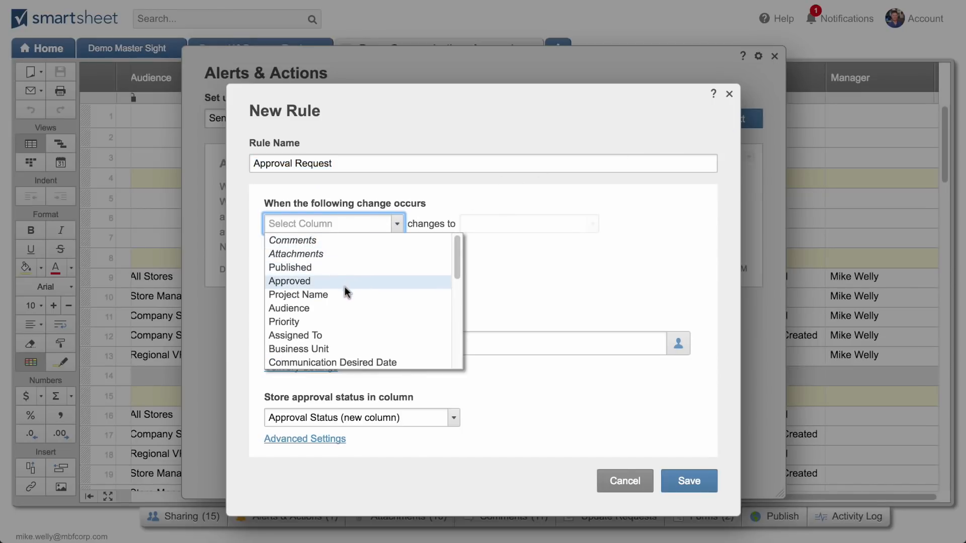
scroll(345, 288, down, 3)
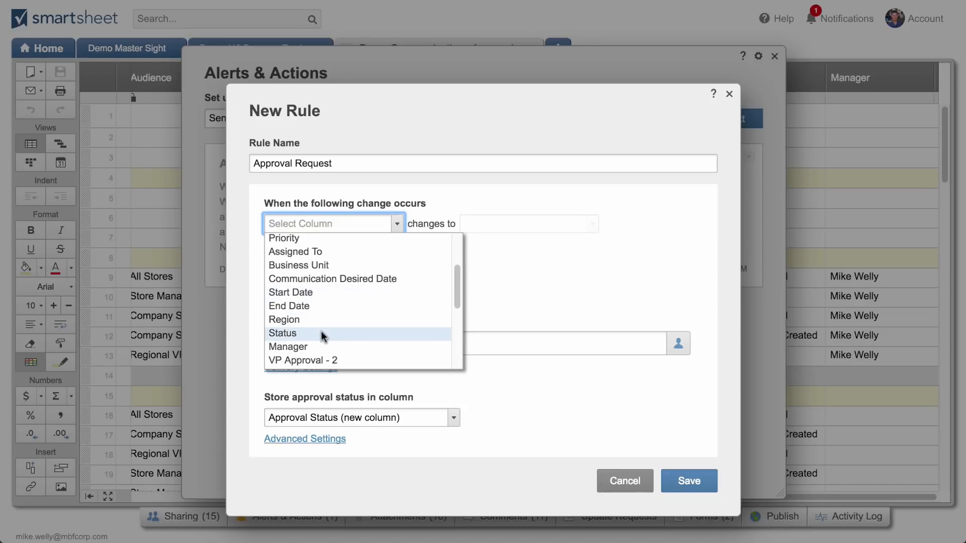
click(321, 335)
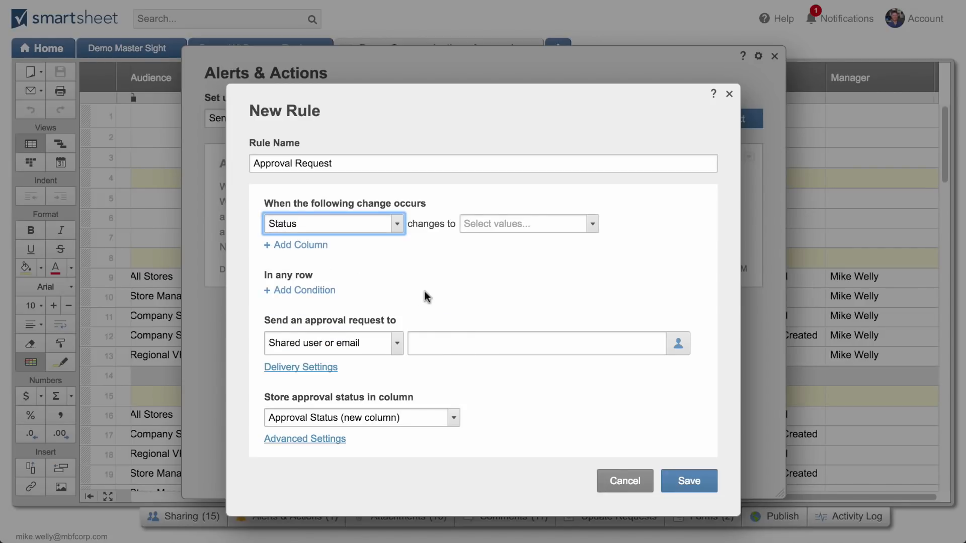
click(500, 225)
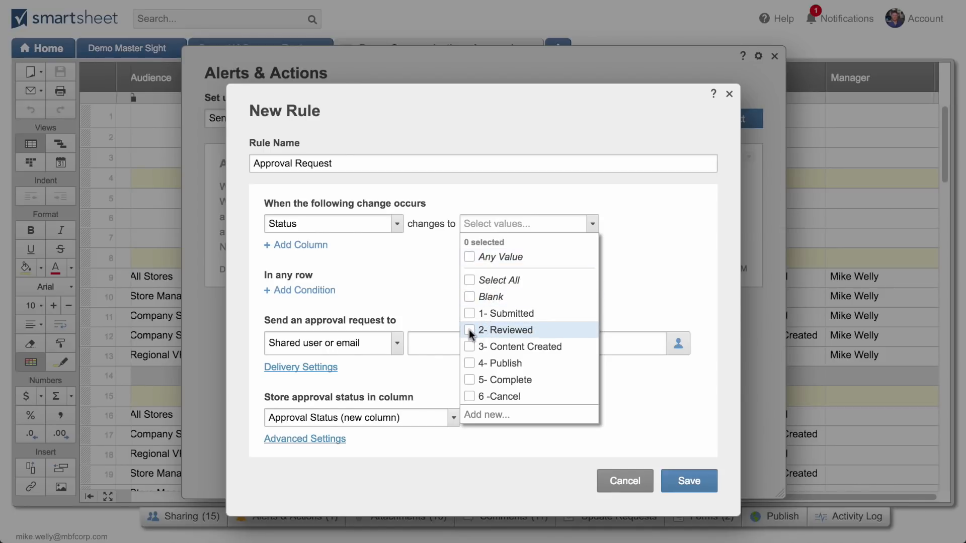
click(410, 303)
Send the approval requests to the contact in the Manager column, store the status in a new "Manager approval" column, and save the rule
click(396, 343)
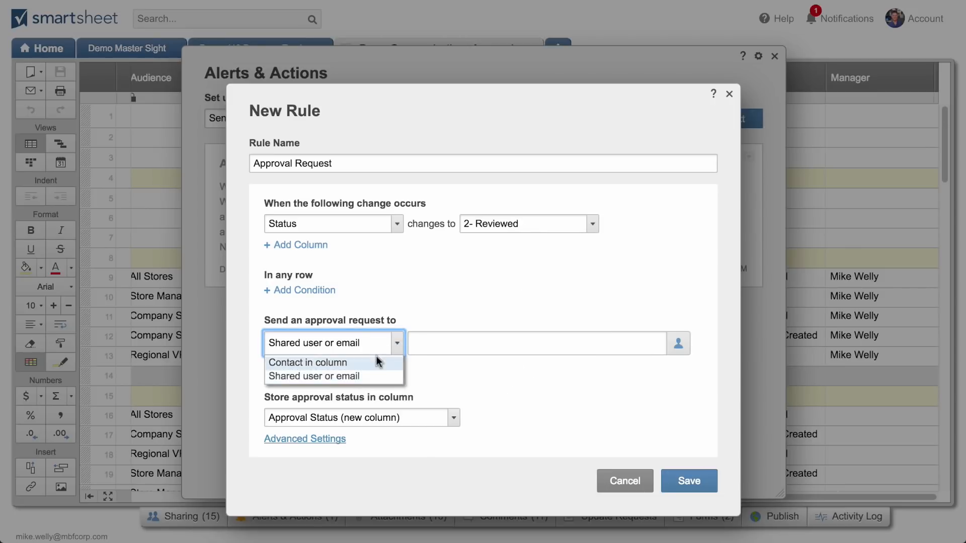
click(321, 363)
click(672, 347)
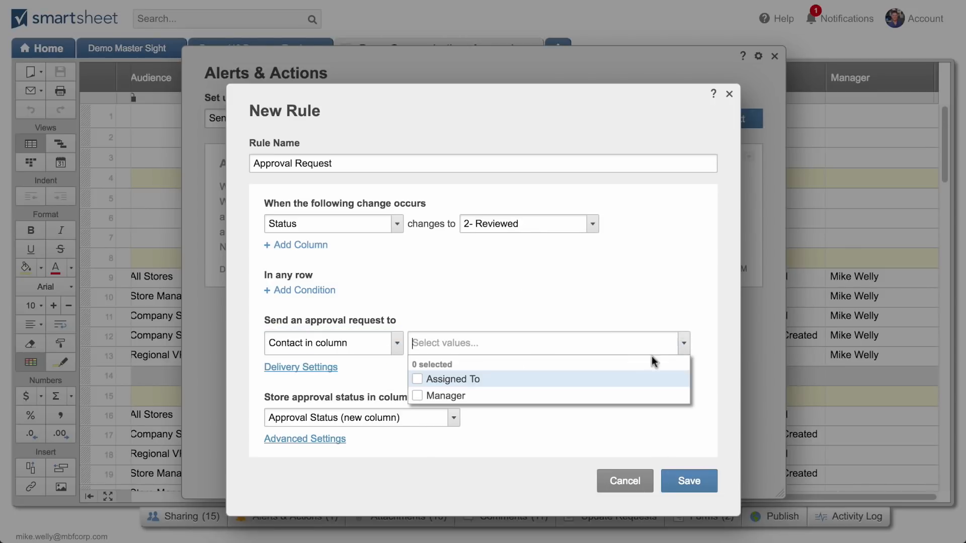
click(417, 396)
click(488, 422)
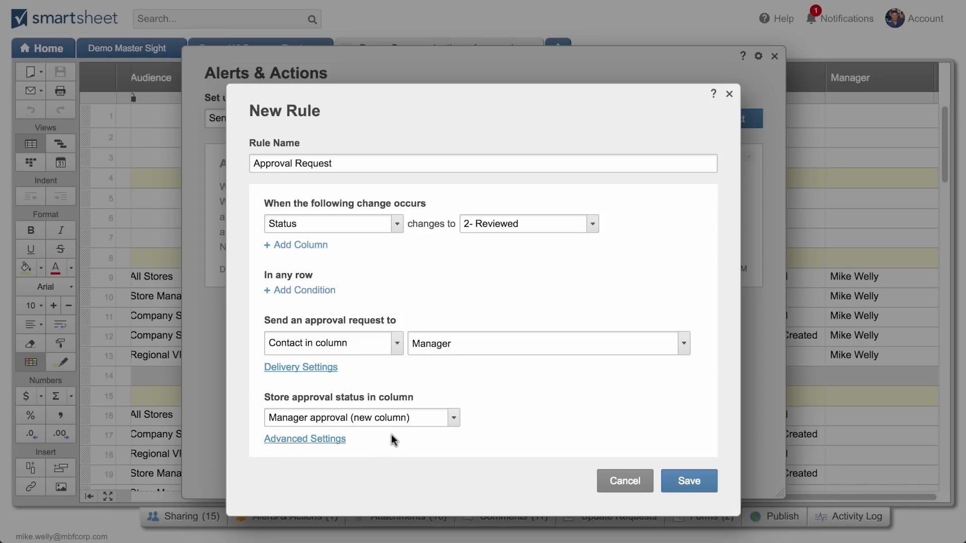
click(672, 475)
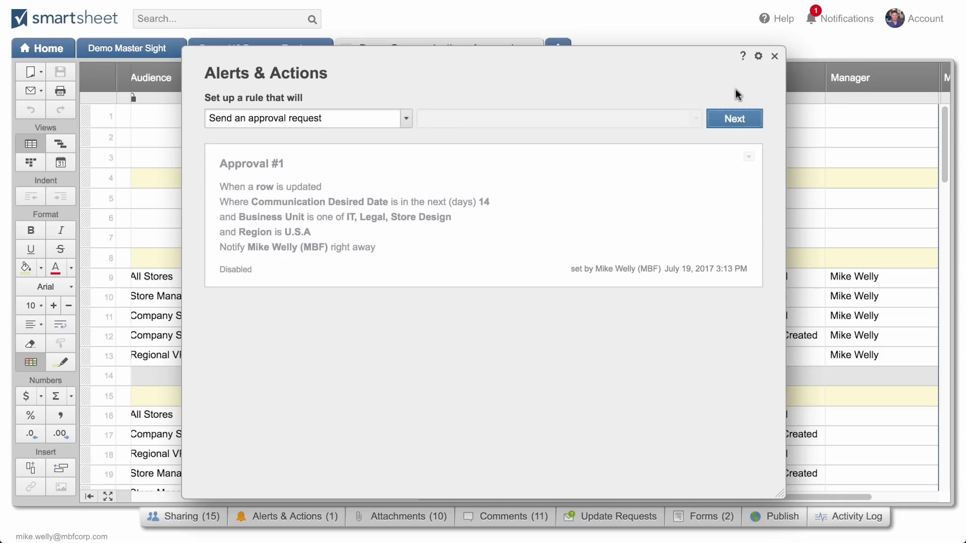
click(775, 56)
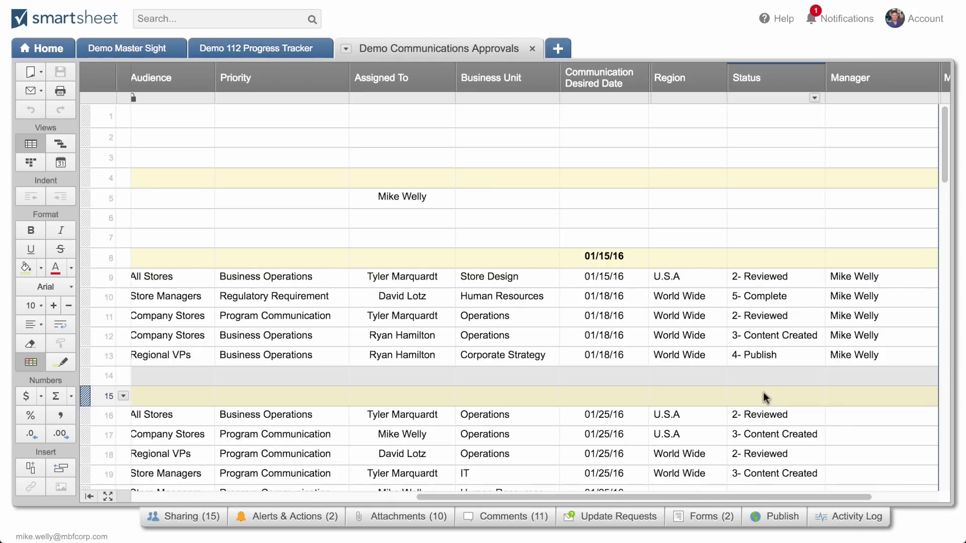
Set the Status of row 72 in the New Submission Section to "2- Reviewed" and save the sheet
scroll(851, 221, down, 5)
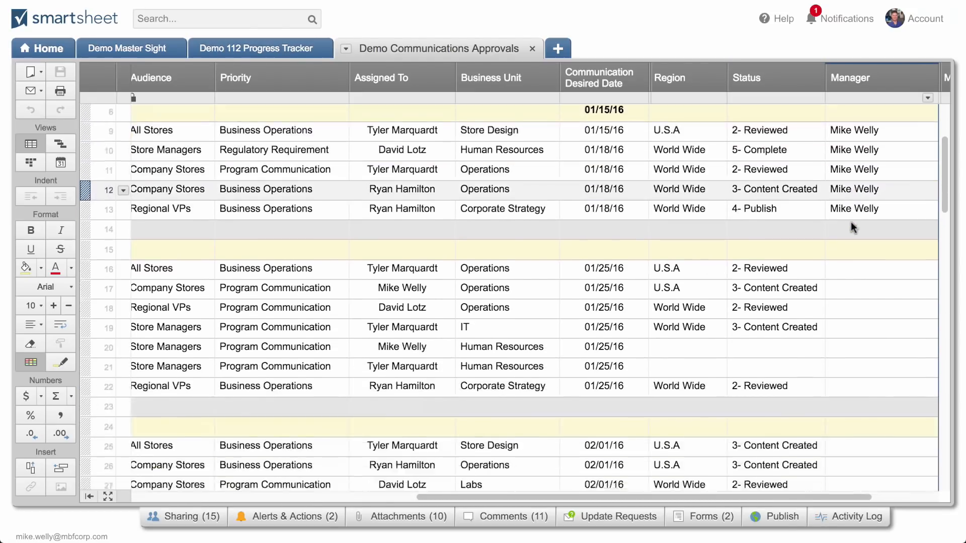
scroll(850, 223, down, 9)
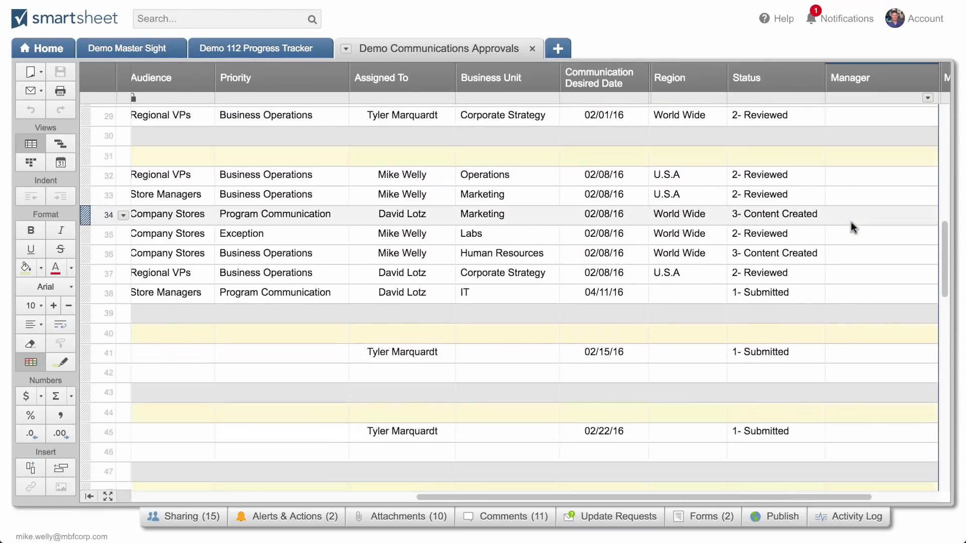
scroll(850, 223, down, 11)
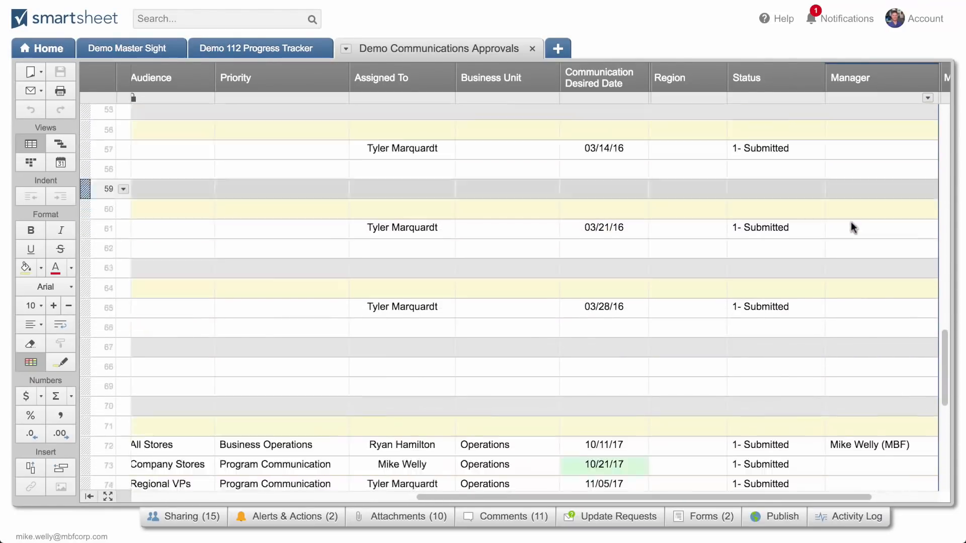
scroll(854, 228, down, 2)
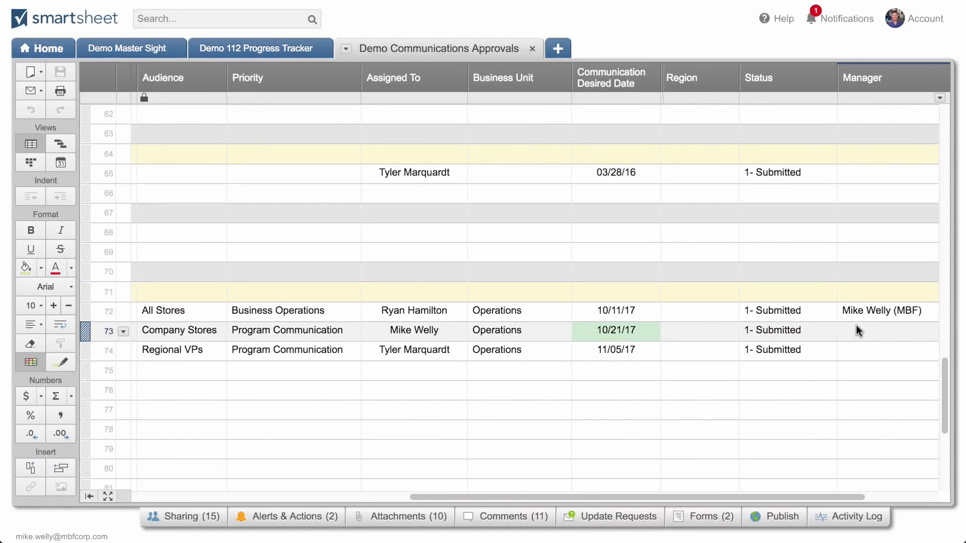
click(748, 313)
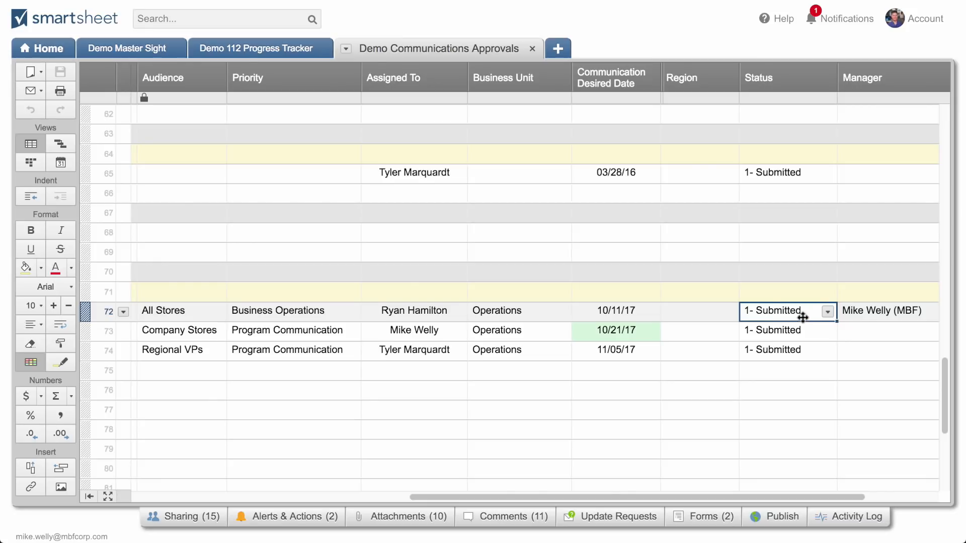
click(826, 311)
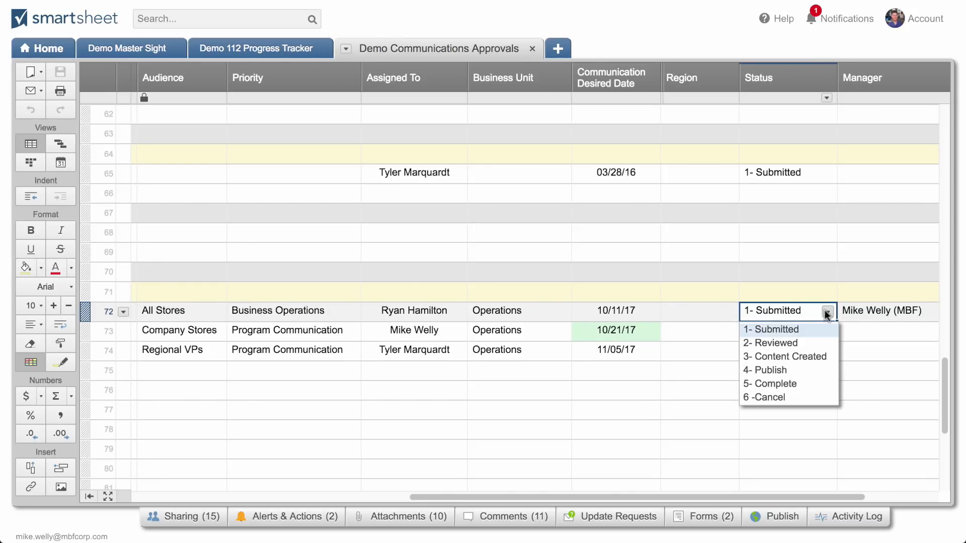
click(803, 345)
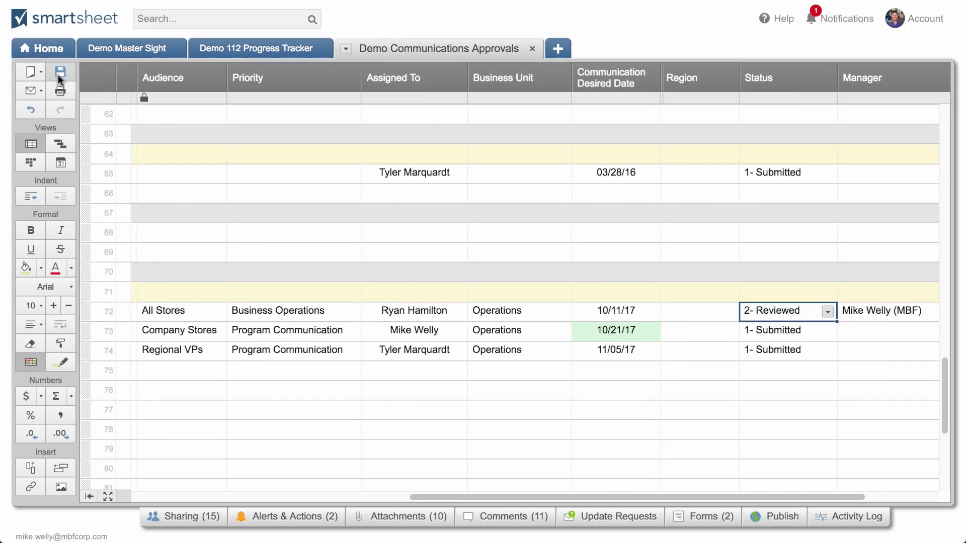
click(58, 74)
Refresh the communications approvals sheet and check row 72's entry in the Manager approval column
scroll(690, 413, left, 7)
scroll(684, 412, right, 9)
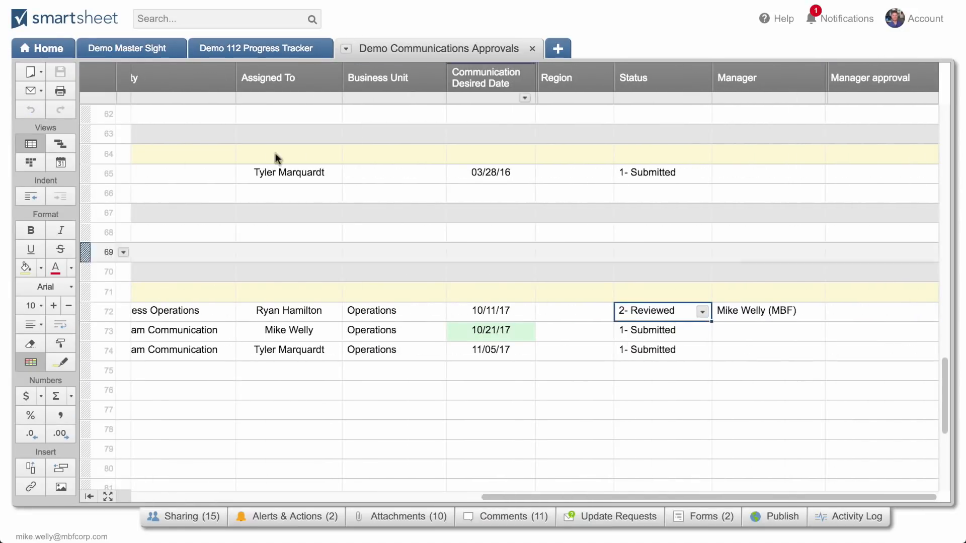
click(346, 48)
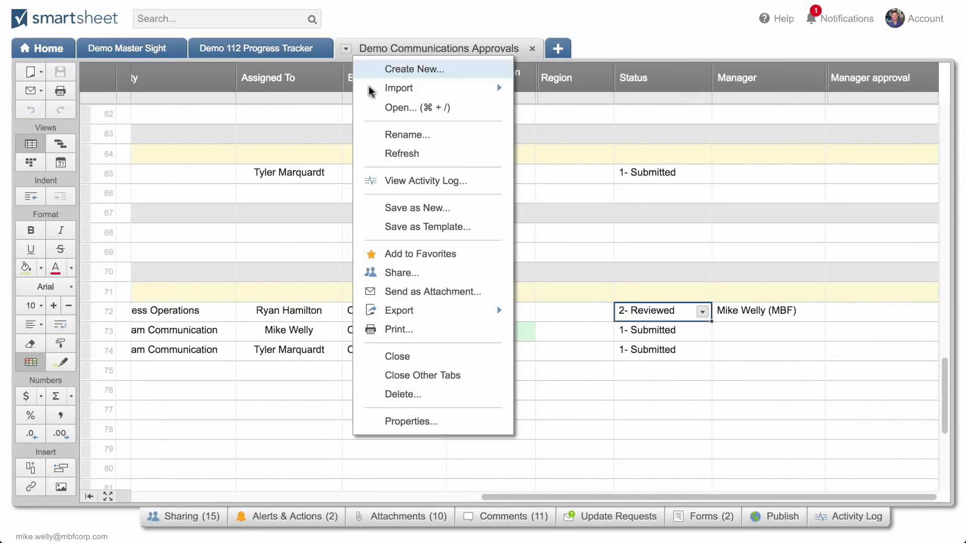
click(391, 153)
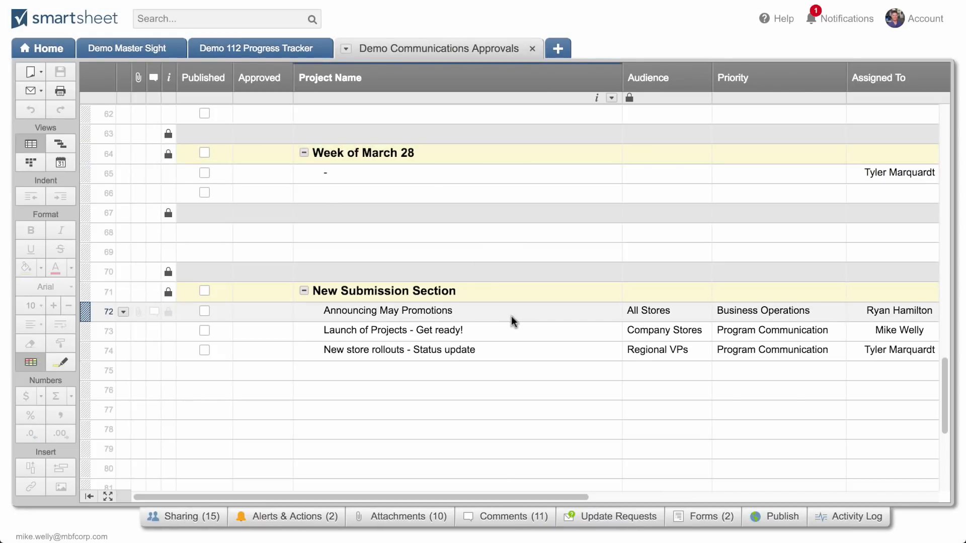
scroll(511, 322, right, 10)
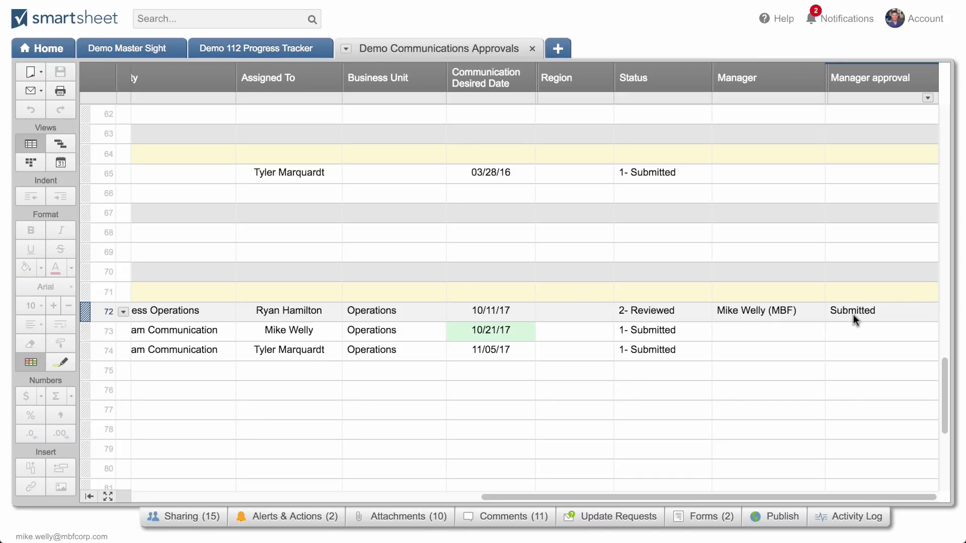
mouse_move(793, 317)
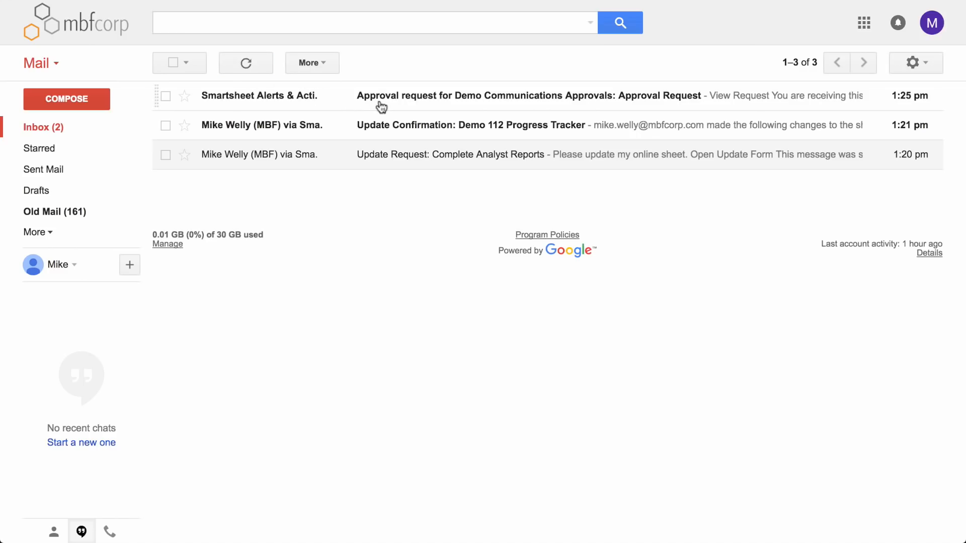
In the Gmail inbox, open the Demo Communications Approvals request, review the Announcing May Promotions details, and approve it
click(380, 101)
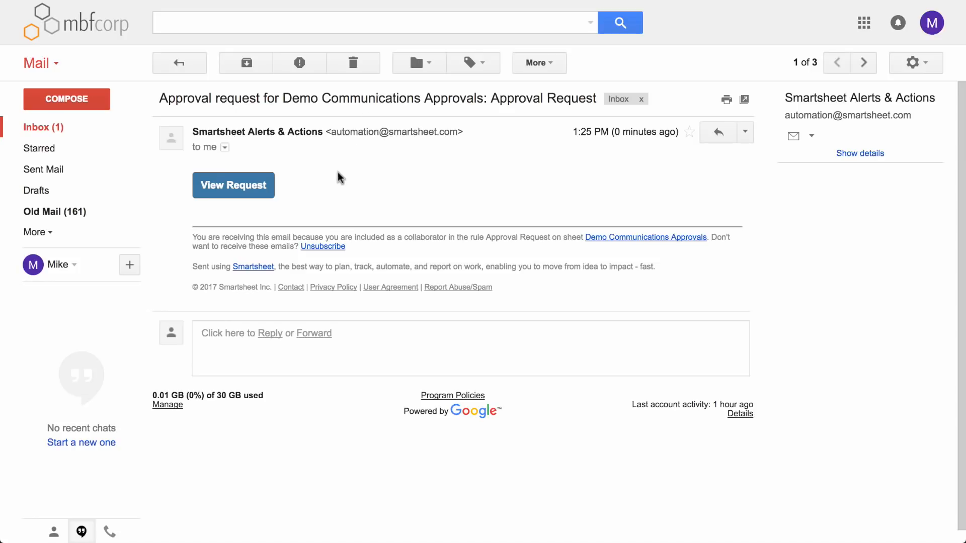
click(258, 185)
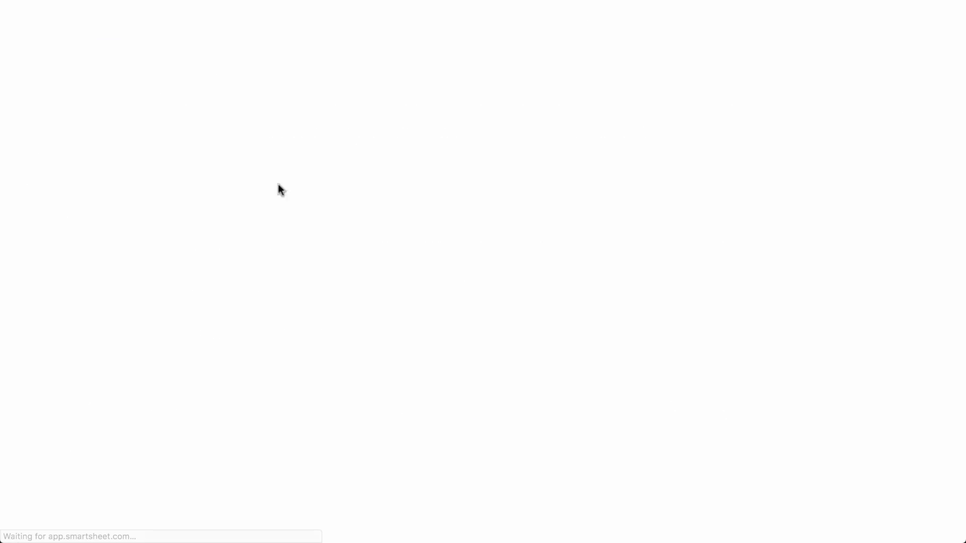
scroll(493, 223, down, 2)
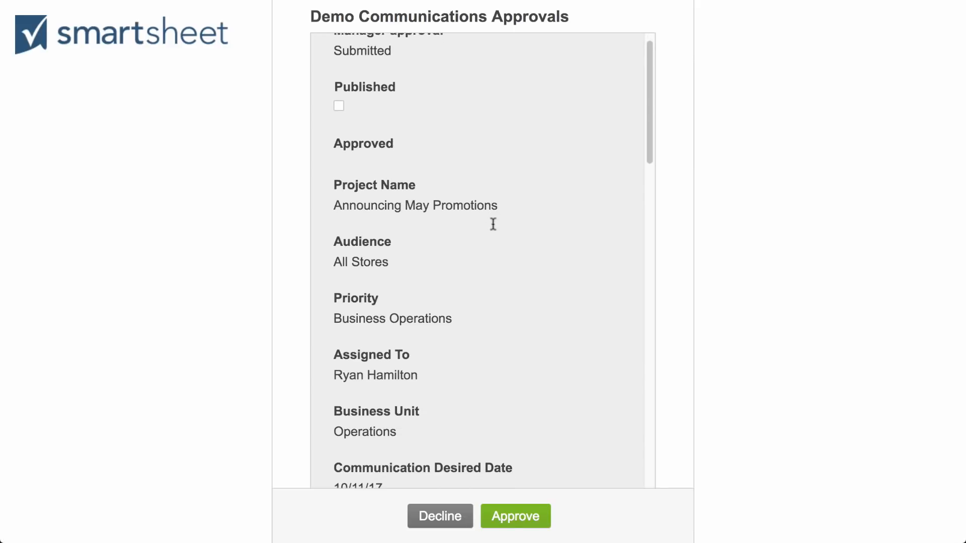
scroll(493, 223, down, 15)
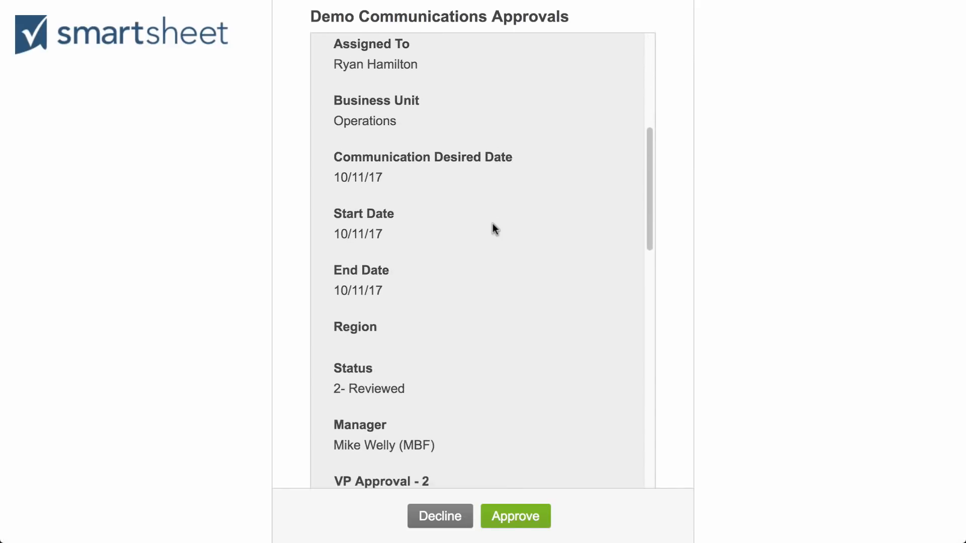
scroll(493, 224, down, 14)
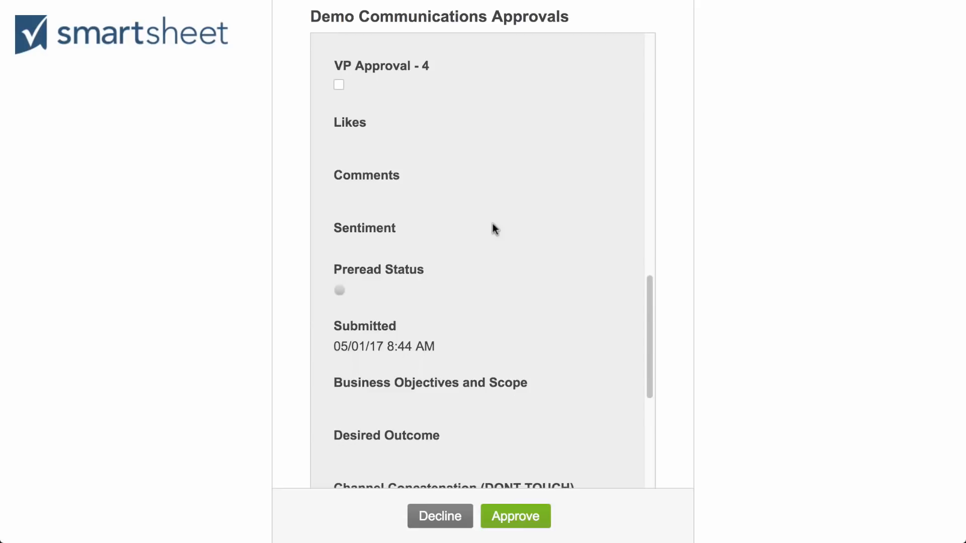
click(533, 518)
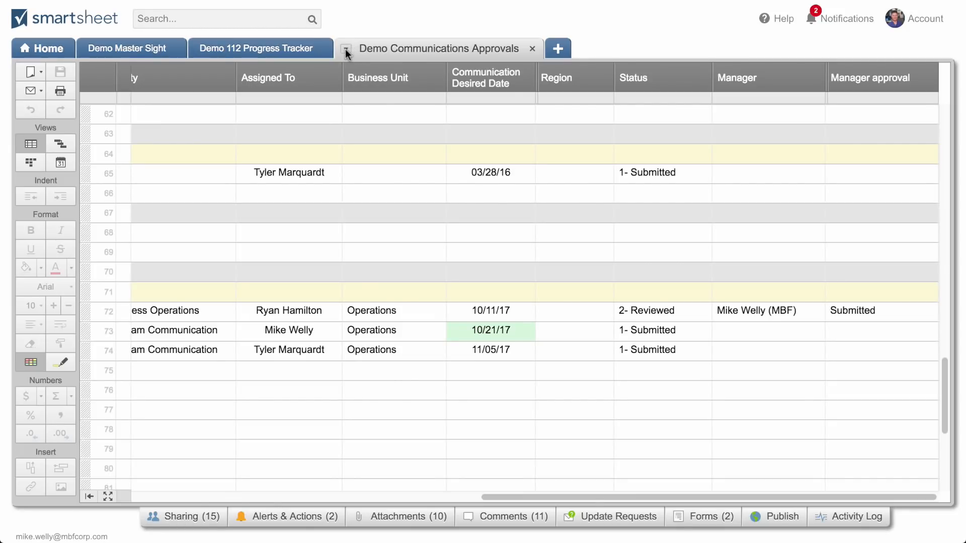
Refresh the Demo Communications Approvals sheet in Smartsheet and check the manager's decision for the Announcing May Promotions row
click(345, 49)
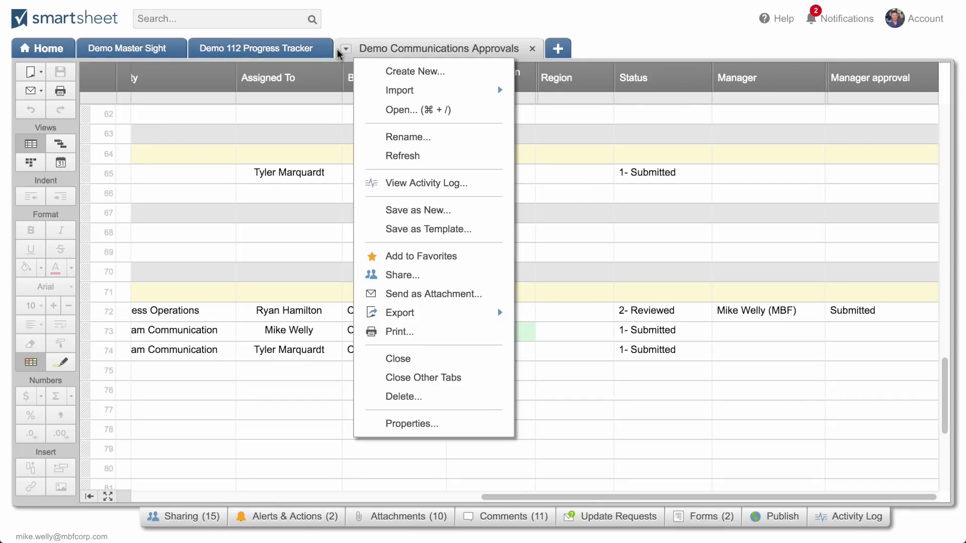
click(391, 159)
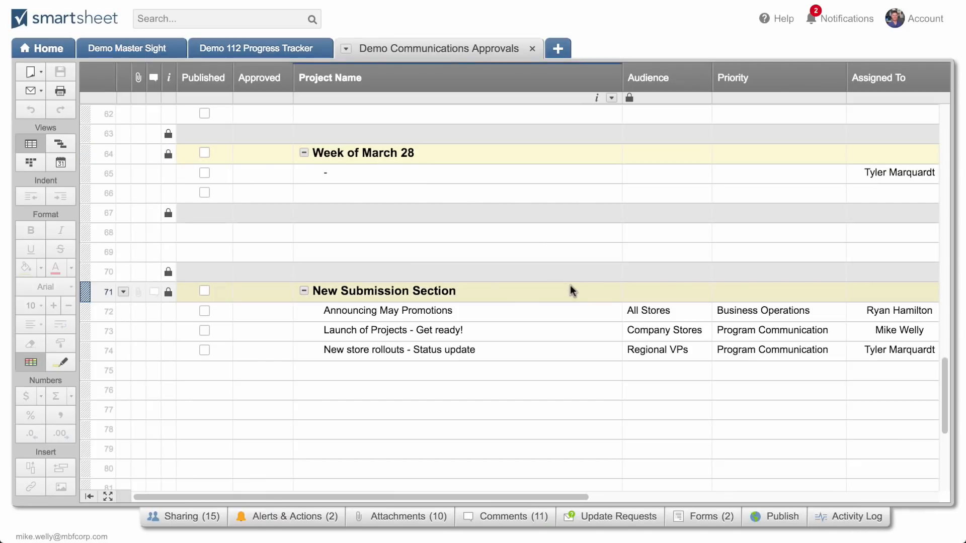
scroll(570, 286, right, 10)
scroll(569, 285, right, 3)
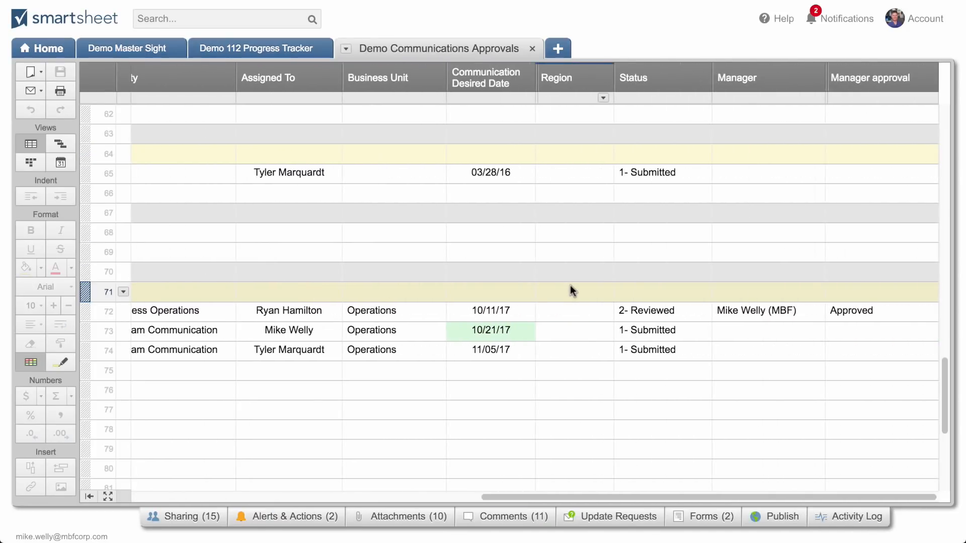
scroll(718, 326, left, 15)
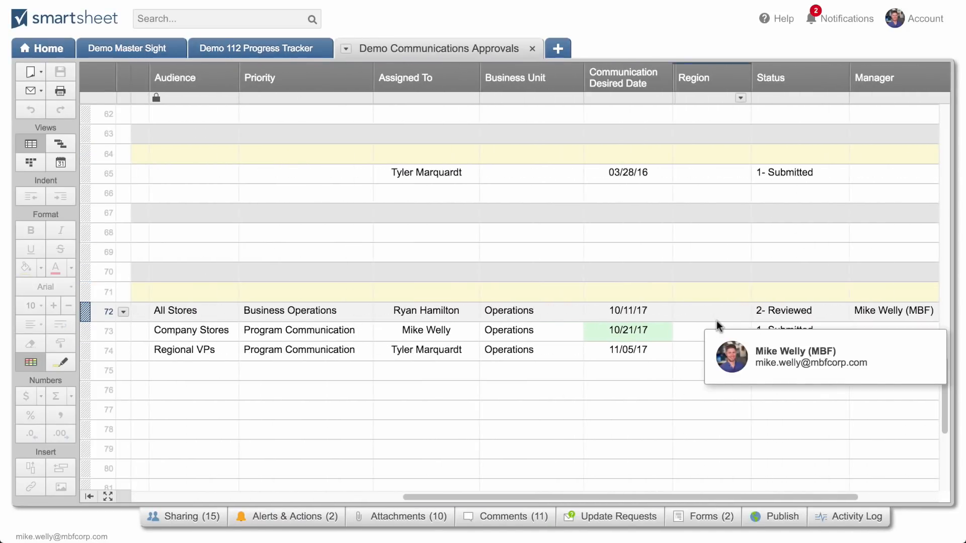
scroll(718, 326, left, 5)
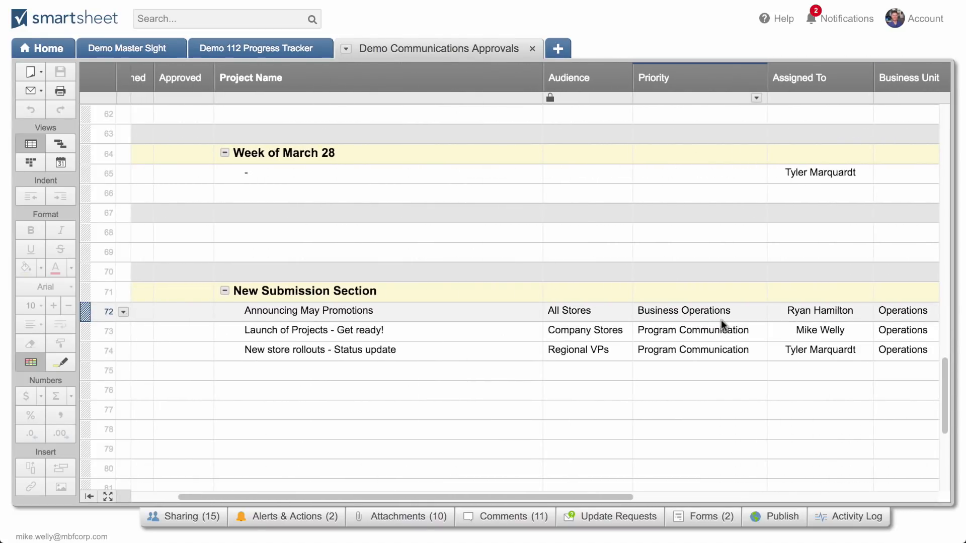
Set the Status of the Announcing May Promotions row to "3- Content Created" and save the sheet
scroll(721, 321, right, 20)
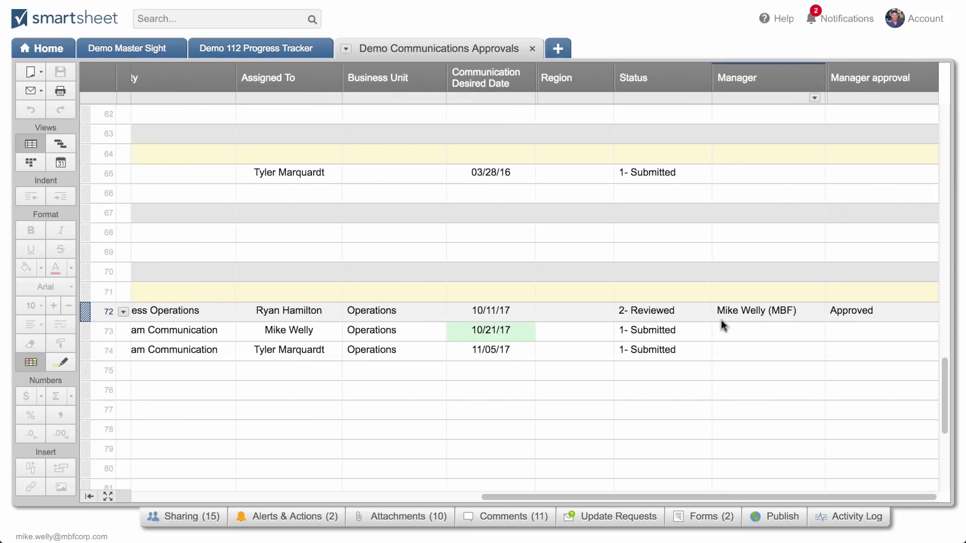
click(704, 312)
click(702, 312)
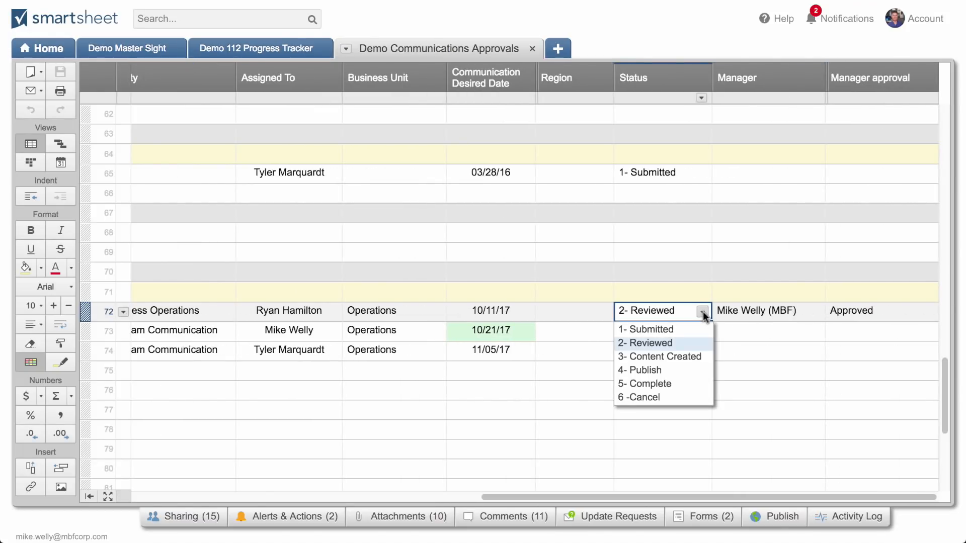
click(689, 359)
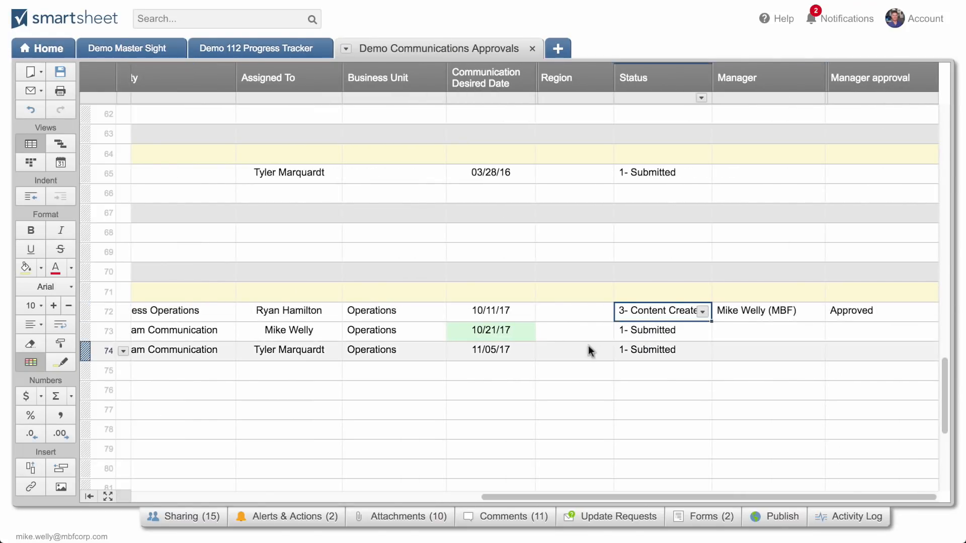
click(61, 72)
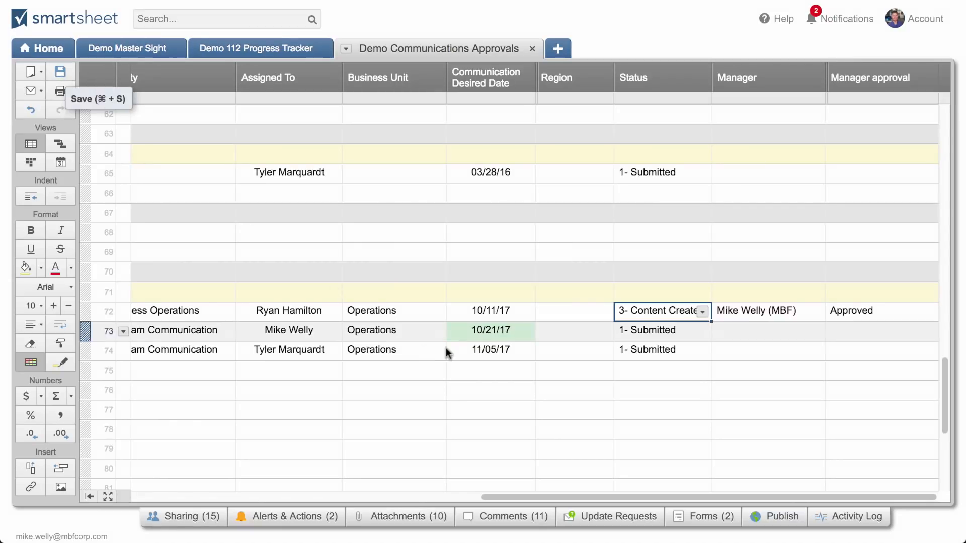